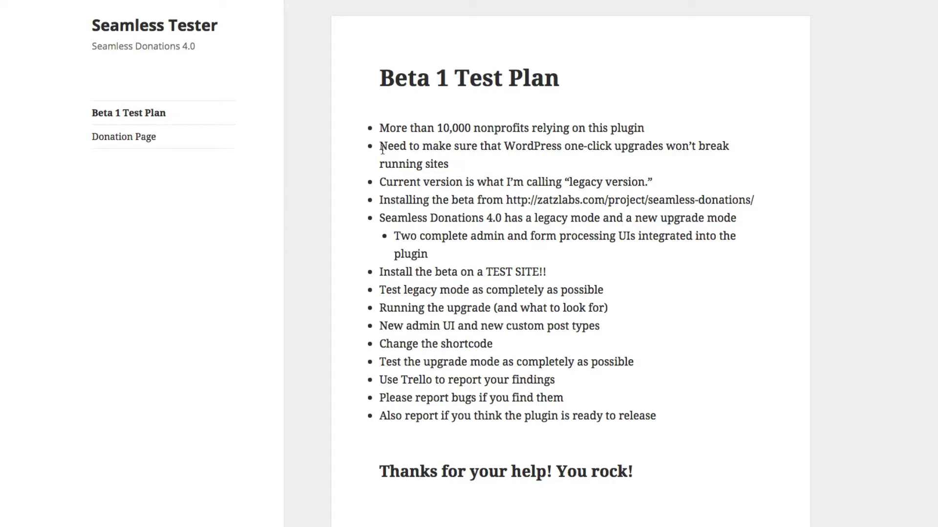
Highlight the one-click upgrades bullet on the test plan, then clear the highlight.
left_click_drag(379, 146, 474, 164)
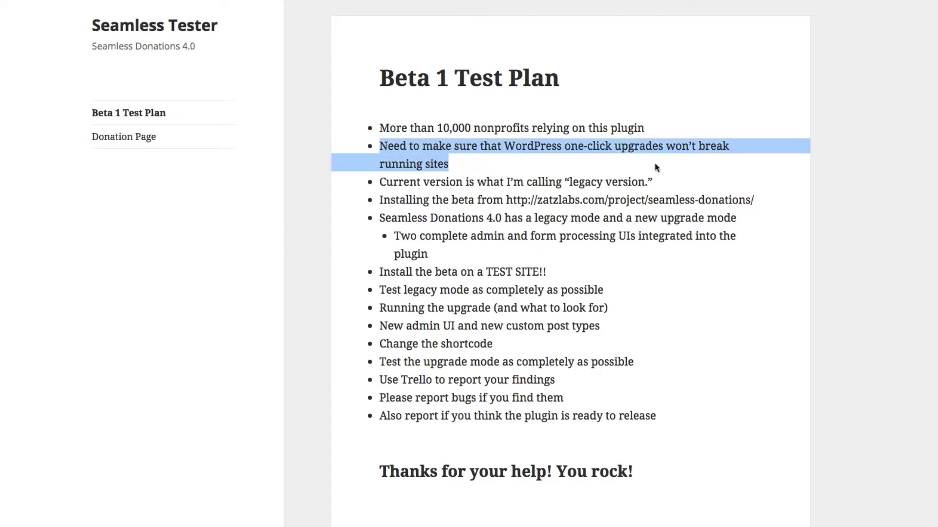
left_click(581, 167)
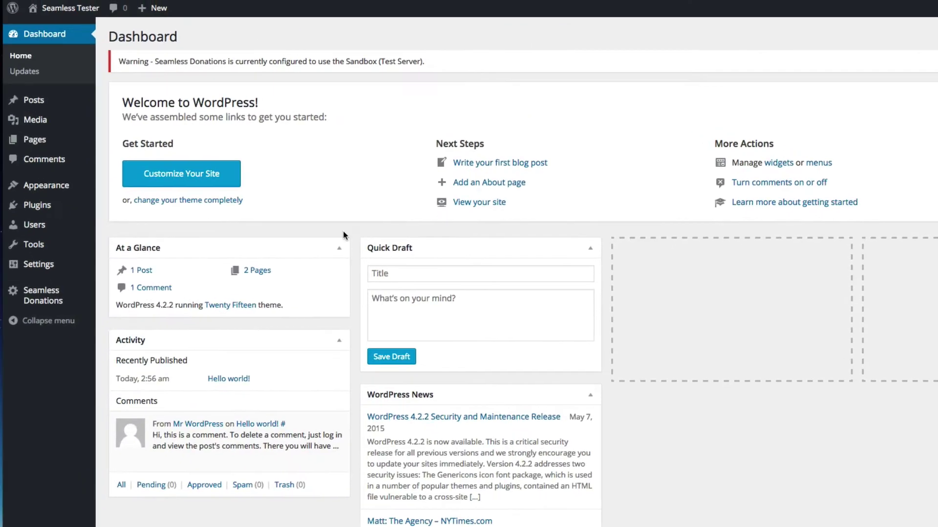
mouse_move(31, 223)
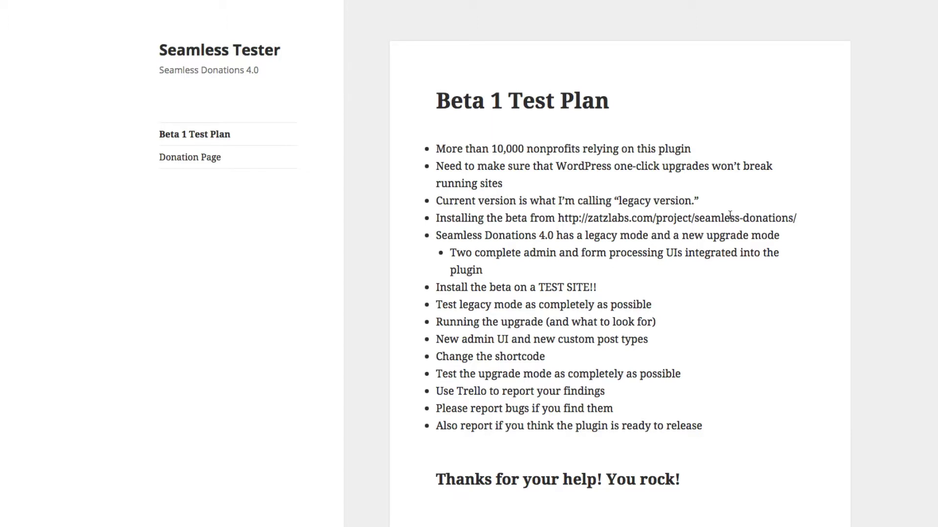
Highlight the legacy version bullet in the Beta 1 test plan.
left_click_drag(703, 200, 438, 200)
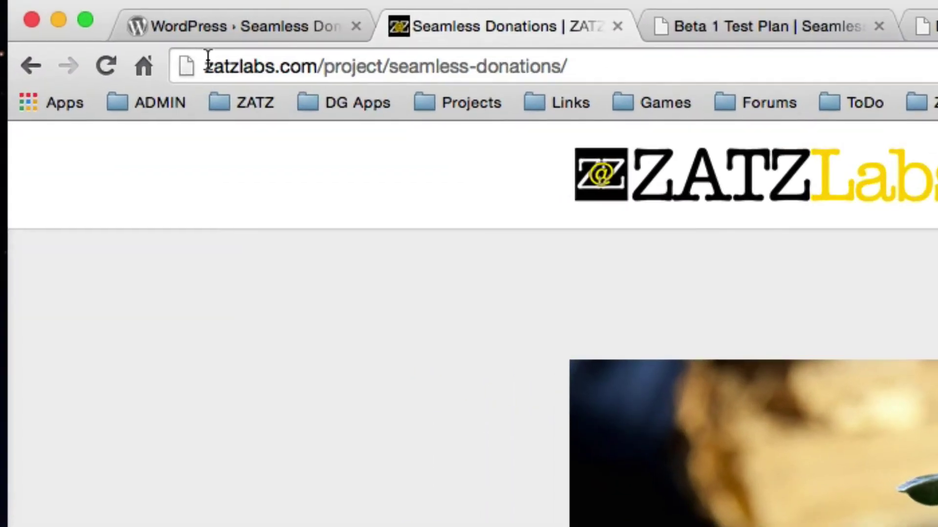
Start the Download SD4.0 Beta 1 request from the Seamless Donations project page.
left_click_drag(207, 61, 600, 66)
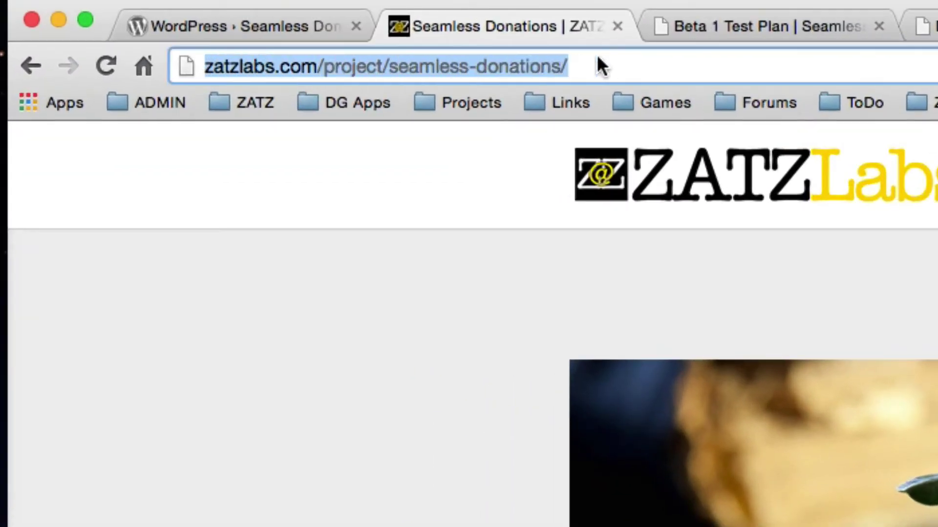
left_click(609, 61)
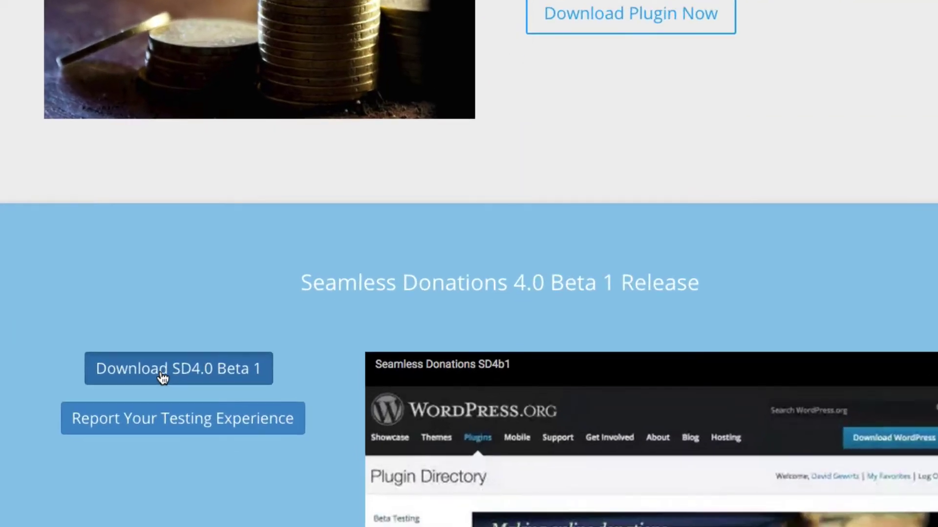
left_click(244, 478)
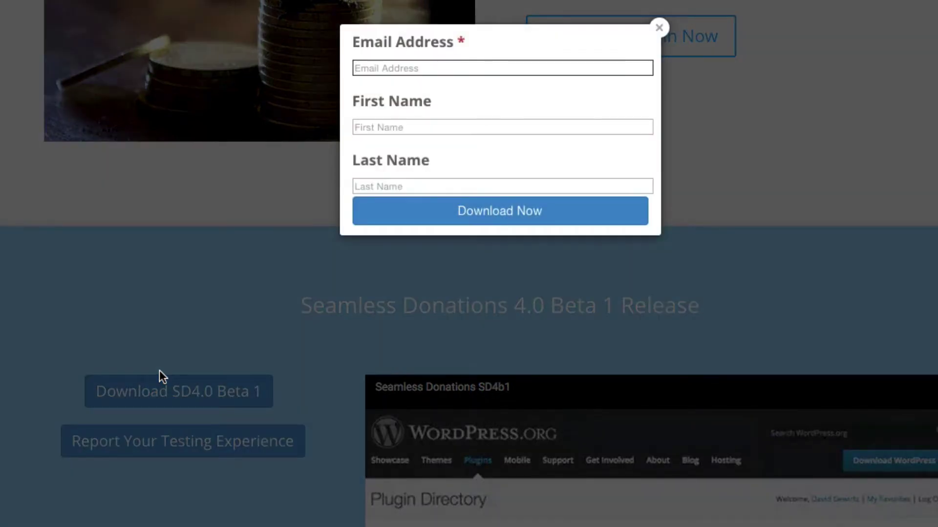
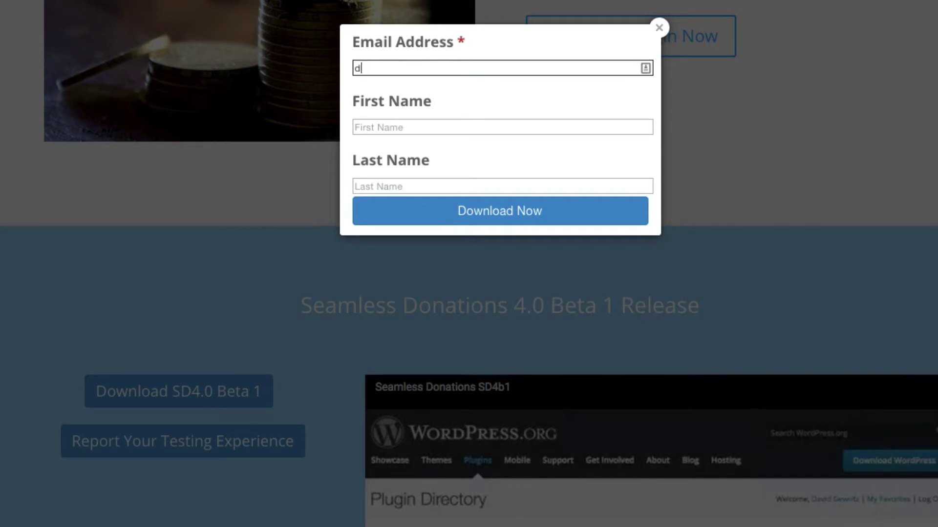
Fill in the email address, first name and last name, then submit the download form.
key("Tab")
key("Tab")
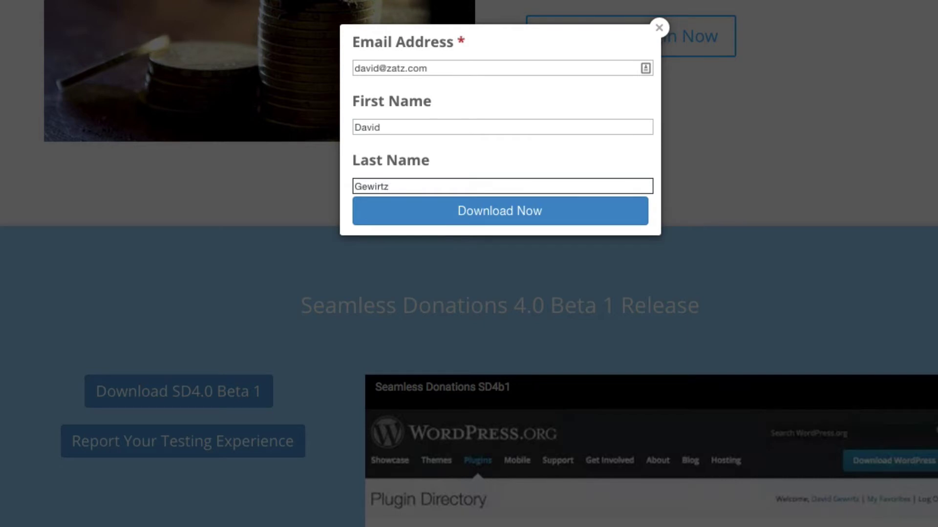
left_click(479, 208)
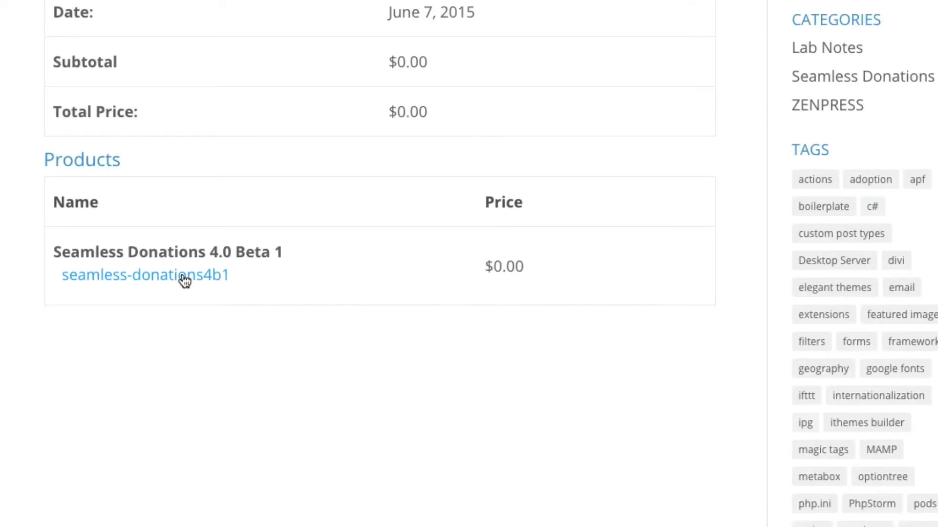
Save the seamless-donations4b1 link target to the computer with Save Link As.
right_click(185, 279)
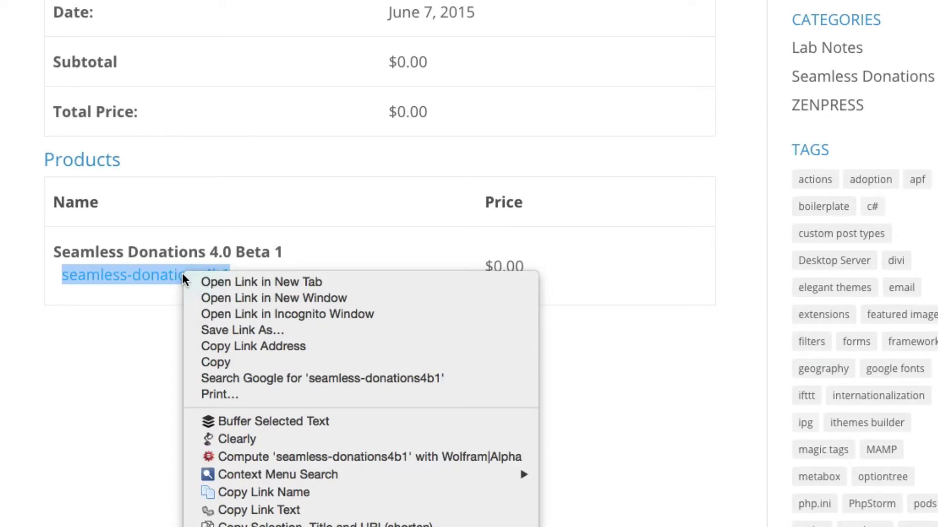
left_click(223, 331)
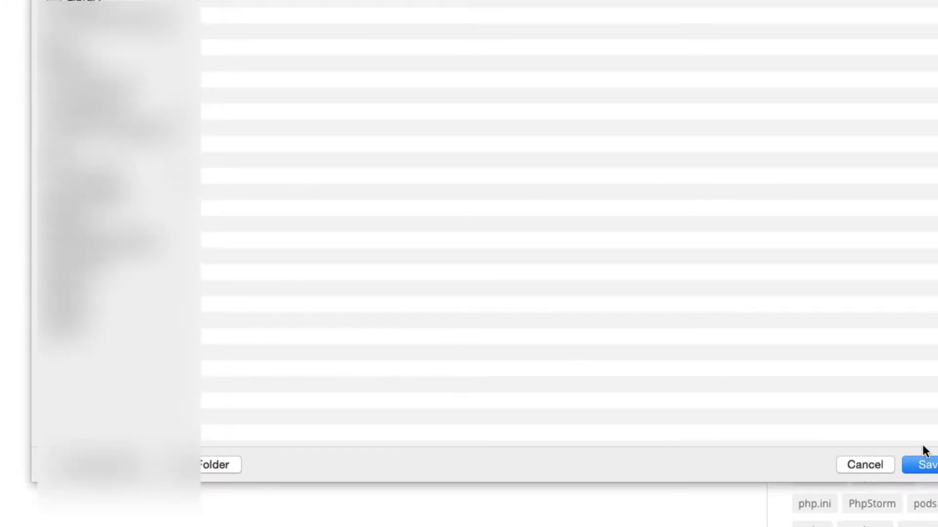
left_click(922, 464)
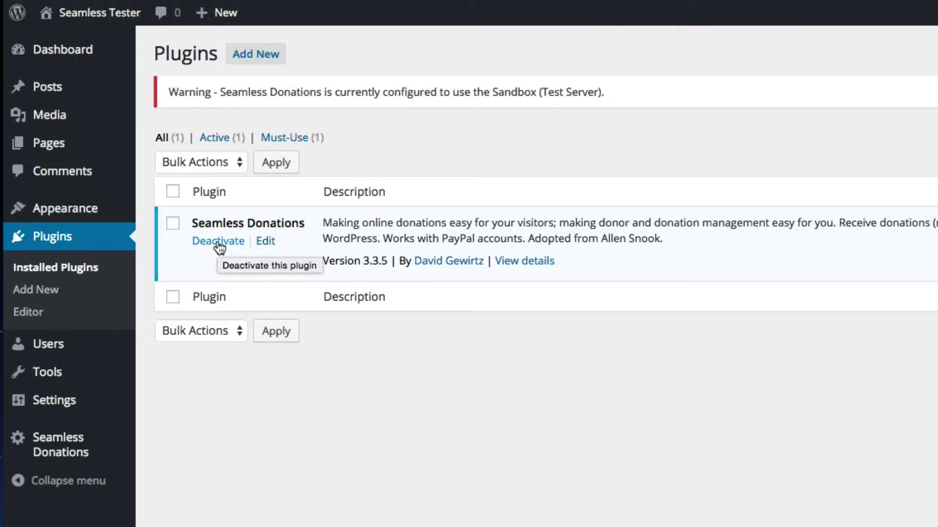
mouse_move(77, 452)
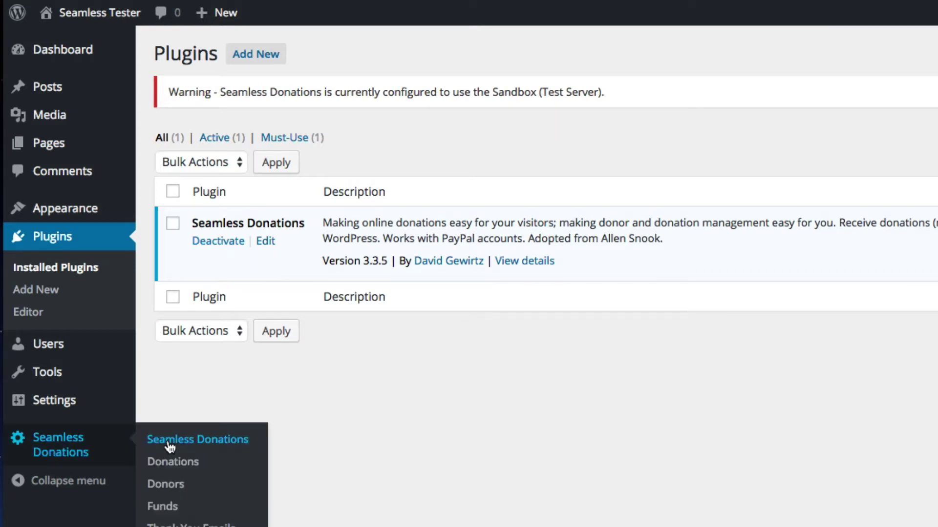
left_click(171, 463)
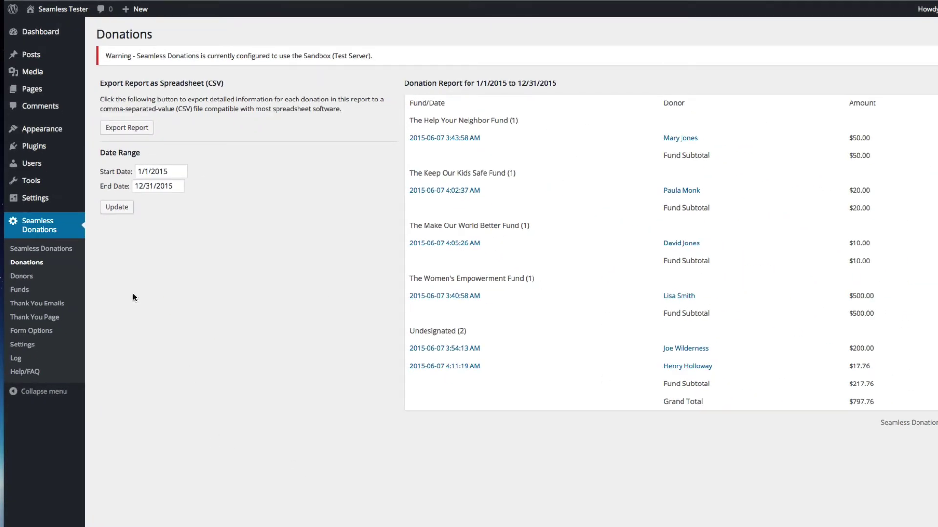
mouse_move(38, 148)
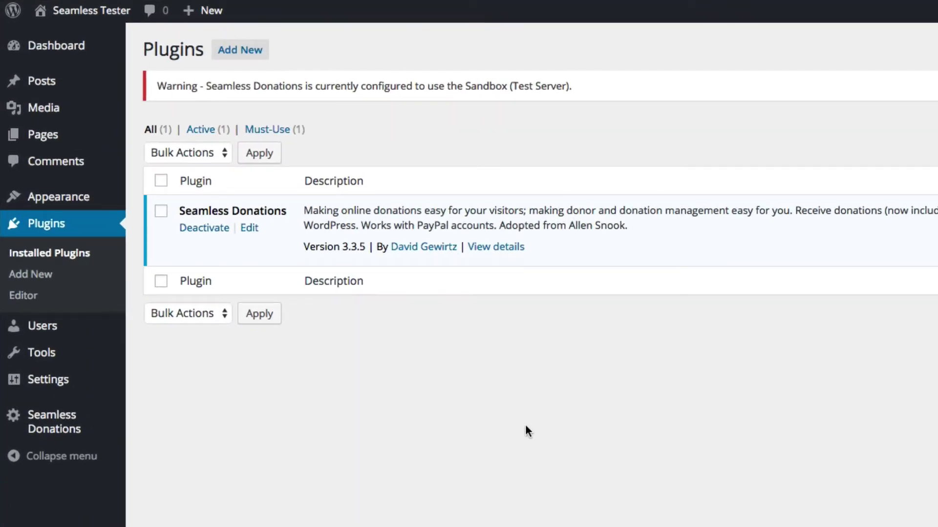
Deactivate Seamless Donations 3.3.5 and delete it, confirming removal of its files.
left_click(195, 228)
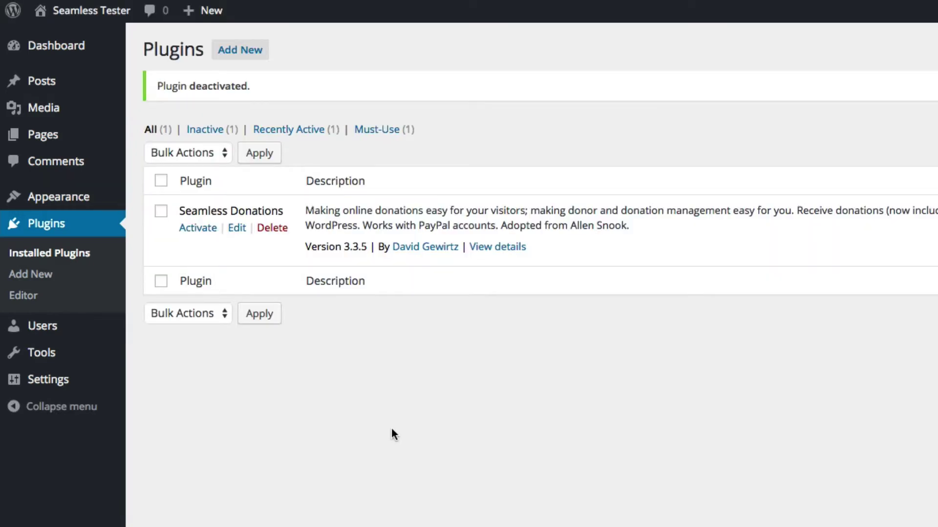
left_click(272, 229)
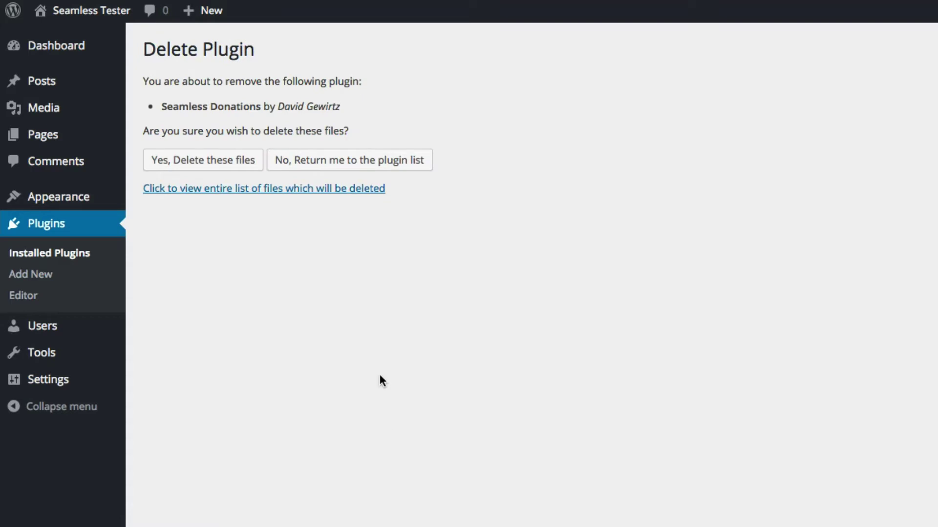
left_click(207, 164)
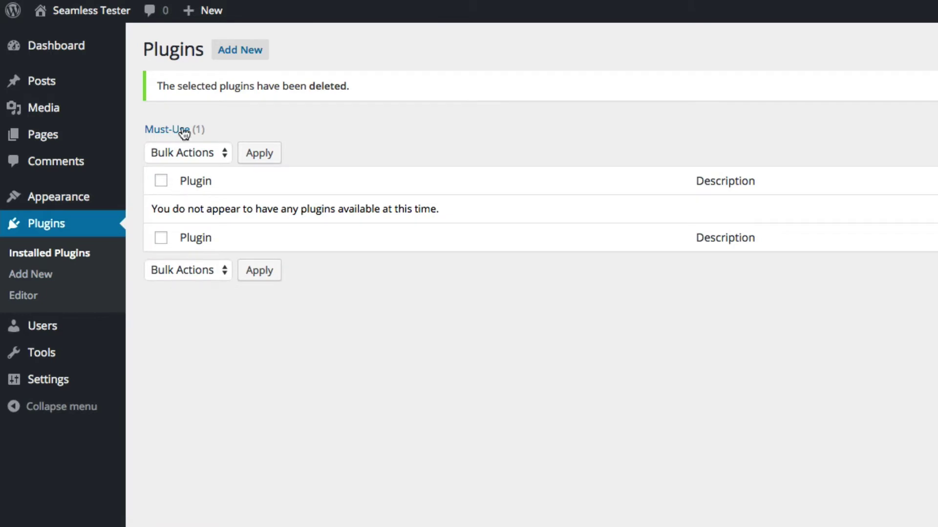
left_click(254, 51)
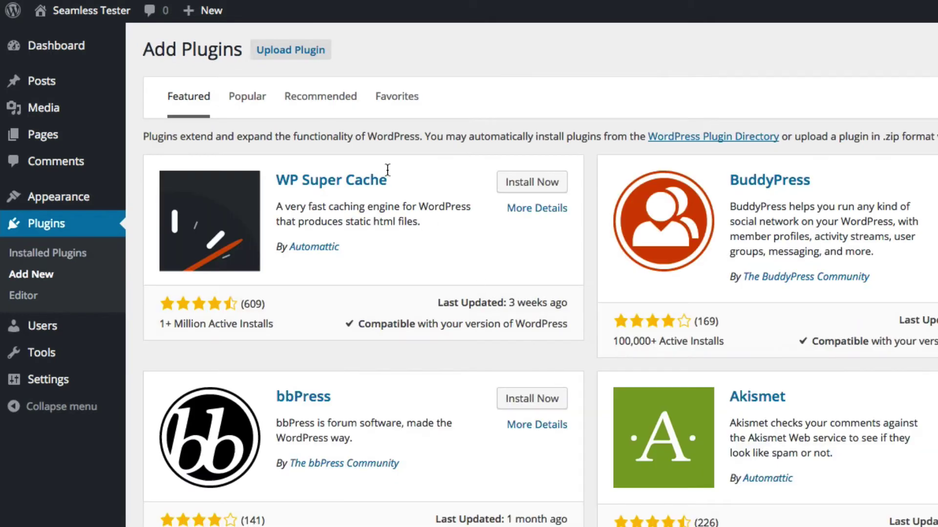
Upload seamless-donations4b1.zip from the Desktop, install it, and activate the plugin.
key("Return")
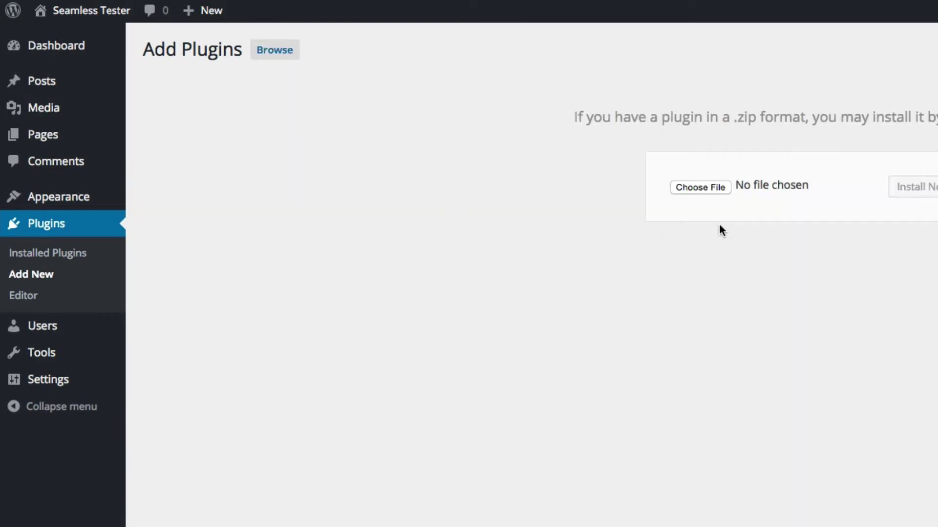
left_click(699, 186)
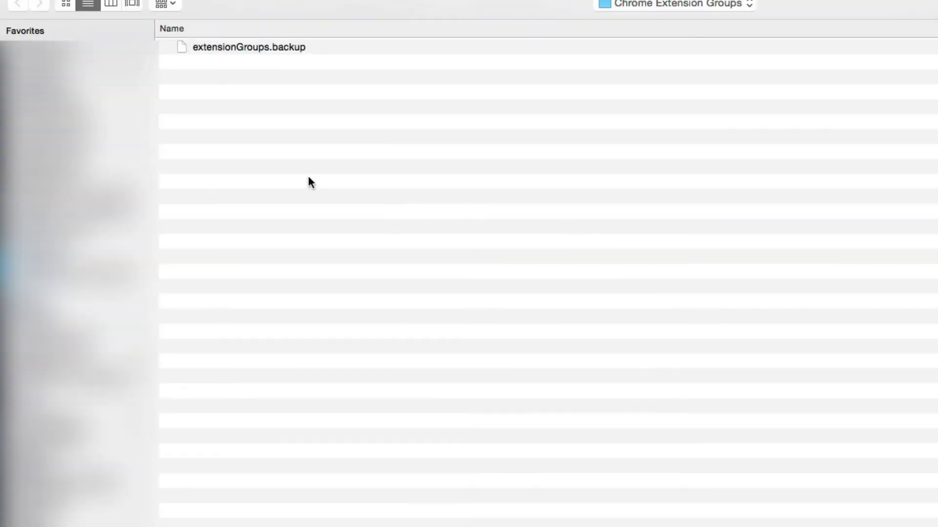
left_click(46, 96)
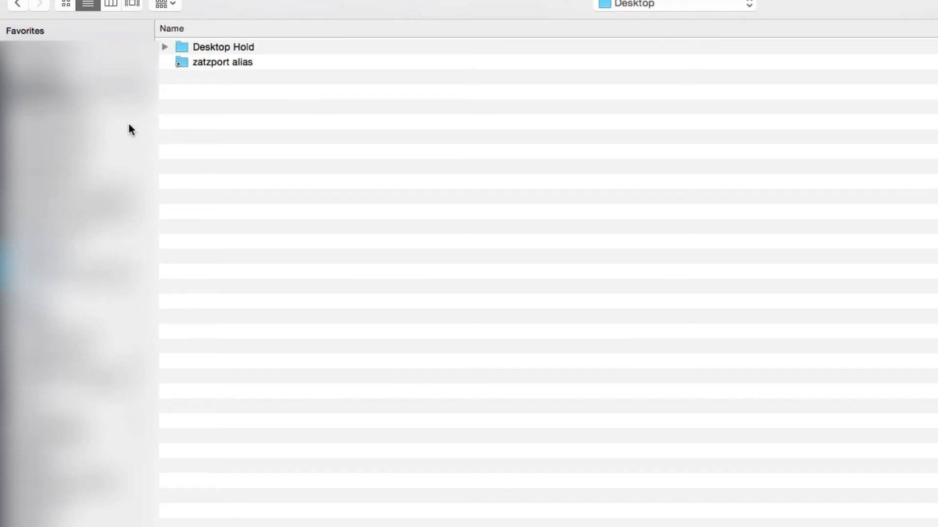
left_click(246, 45)
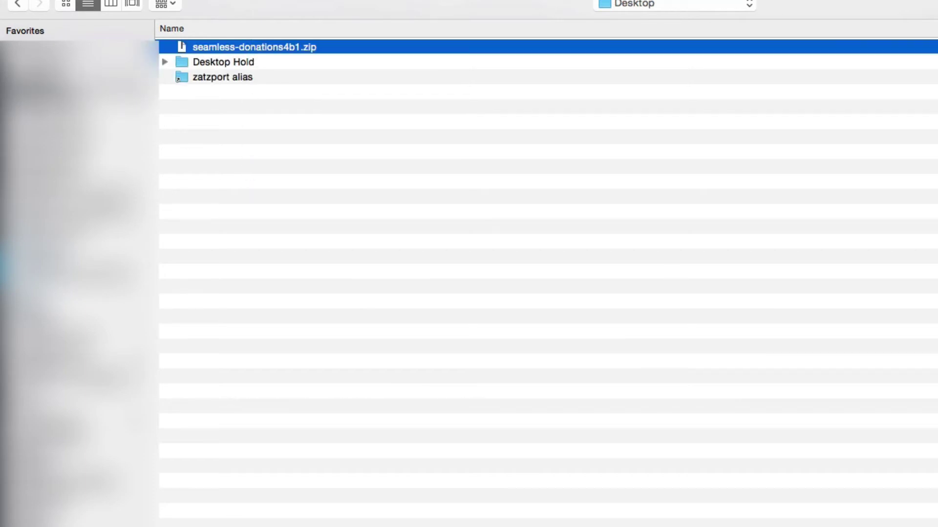
key("Return")
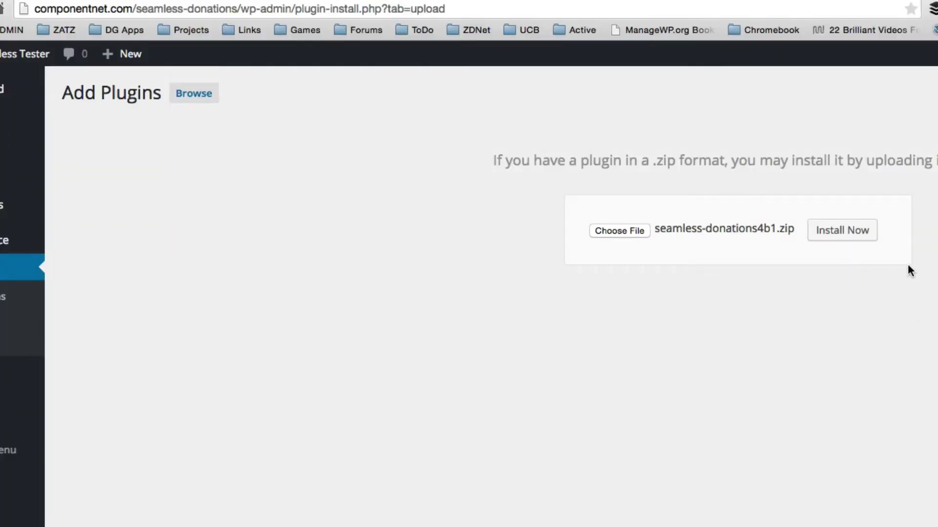
left_click(842, 233)
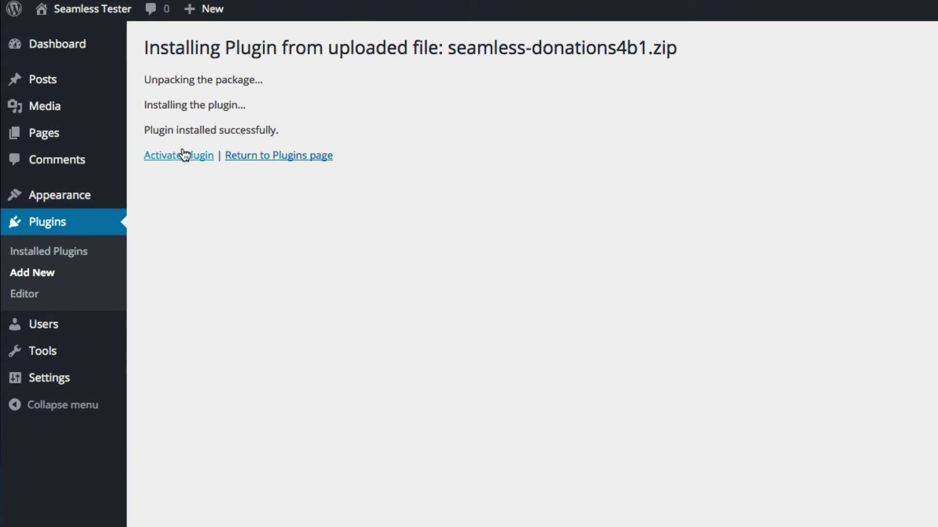
left_click(184, 155)
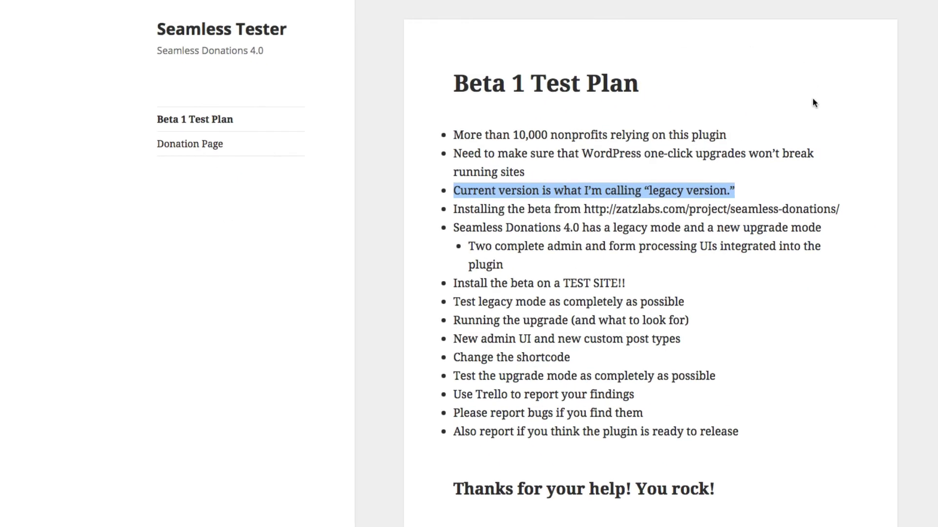
Clear the legacy-version highlight and highlight the 'Install the beta on a TEST SITE' bullet.
left_click(811, 146)
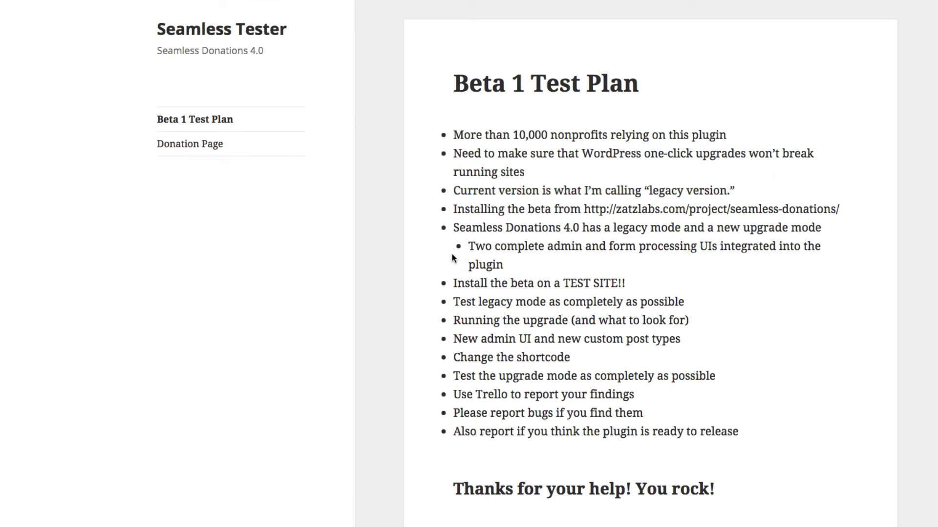
left_click_drag(453, 283, 788, 289)
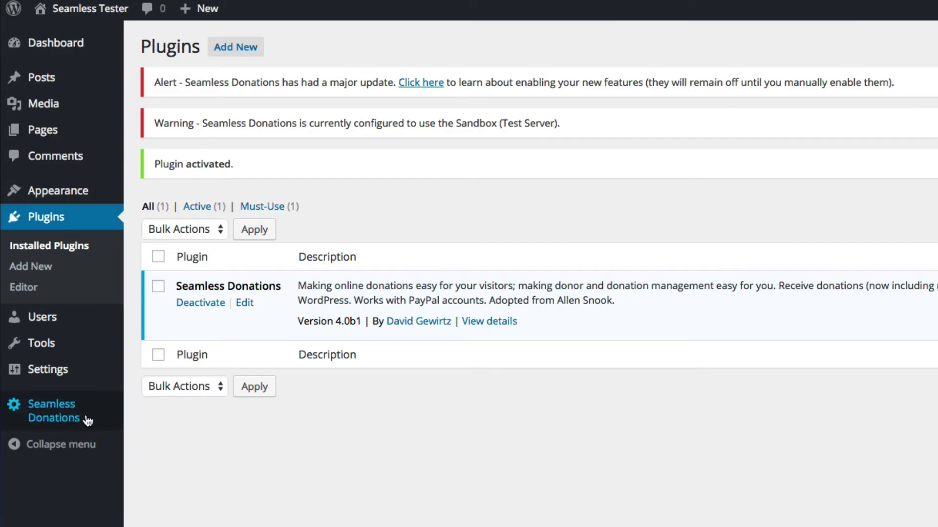
Open the Seamless Donations 4.0 welcome page from the admin sidebar and scroll through it.
mouse_move(56, 419)
left_click(201, 410)
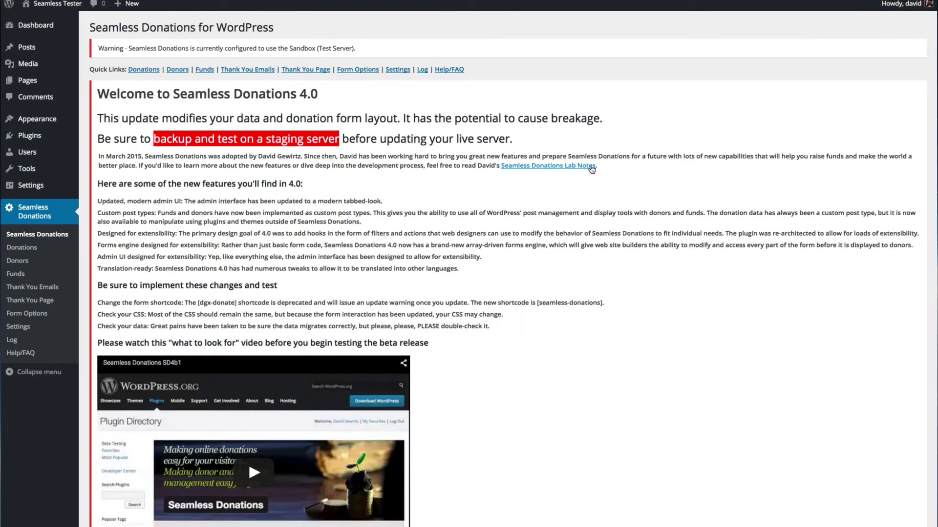
scroll(588, 167, "down", 5)
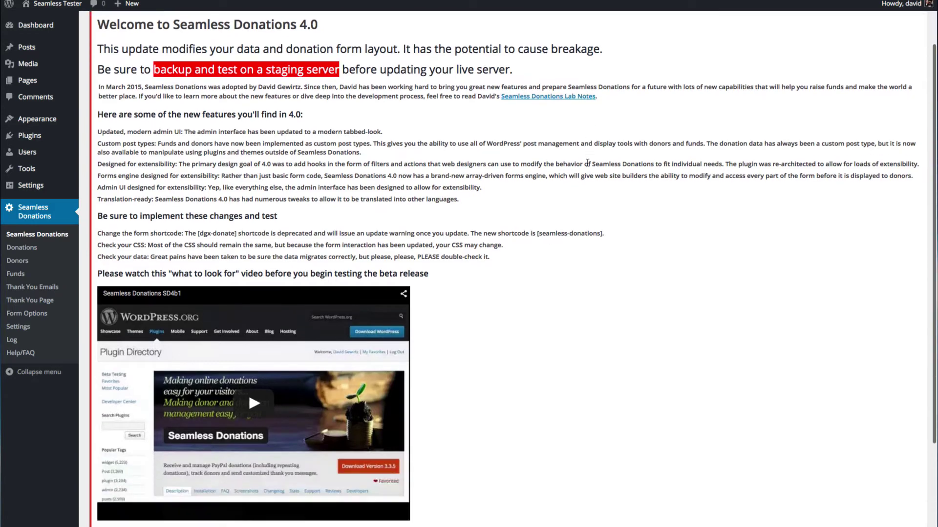
scroll(588, 166, "up", 2)
scroll(587, 166, "up", 3)
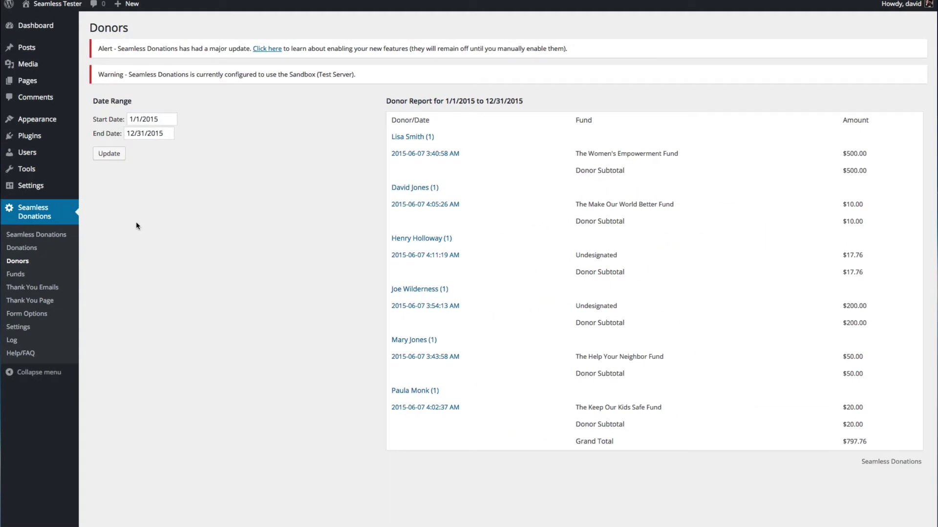
Open the Seamless Donations Funds list and highlight the Test legacy mode bullet.
left_click(15, 274)
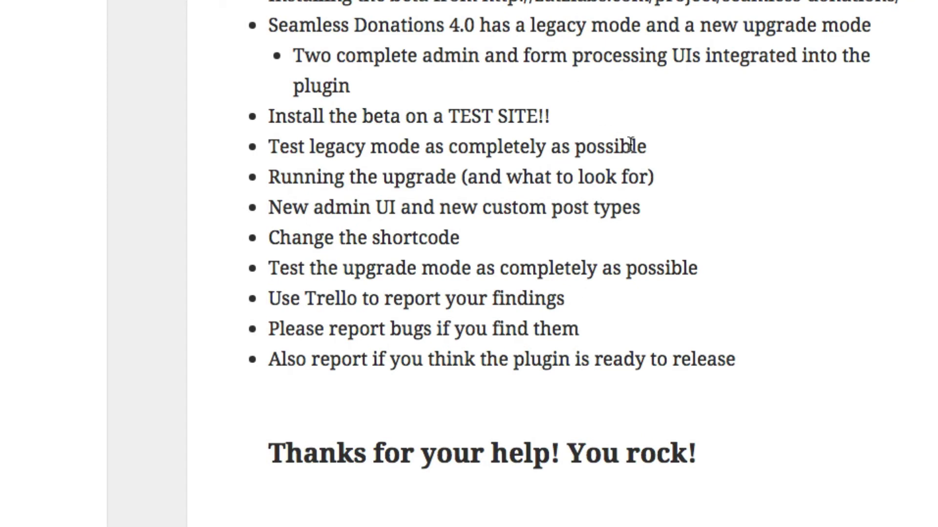
left_click_drag(659, 147, 245, 147)
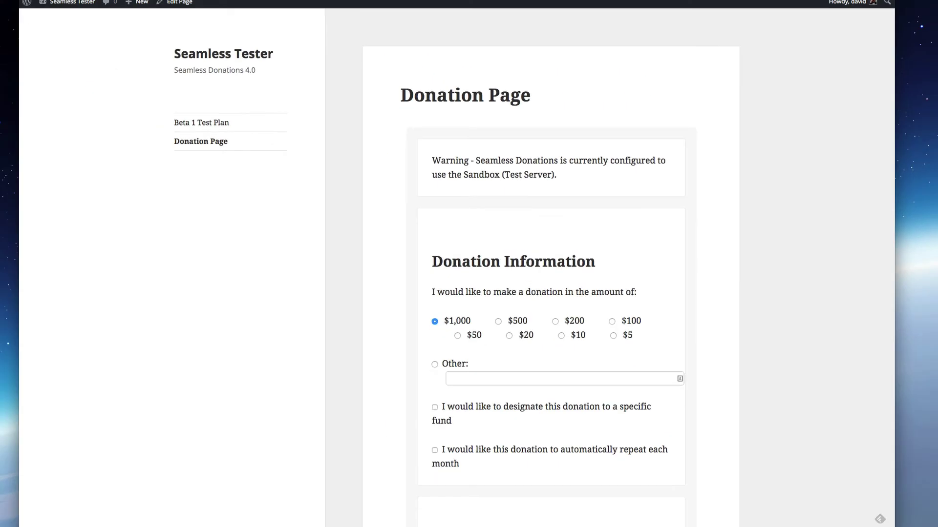
scroll(662, 216, "down", 12)
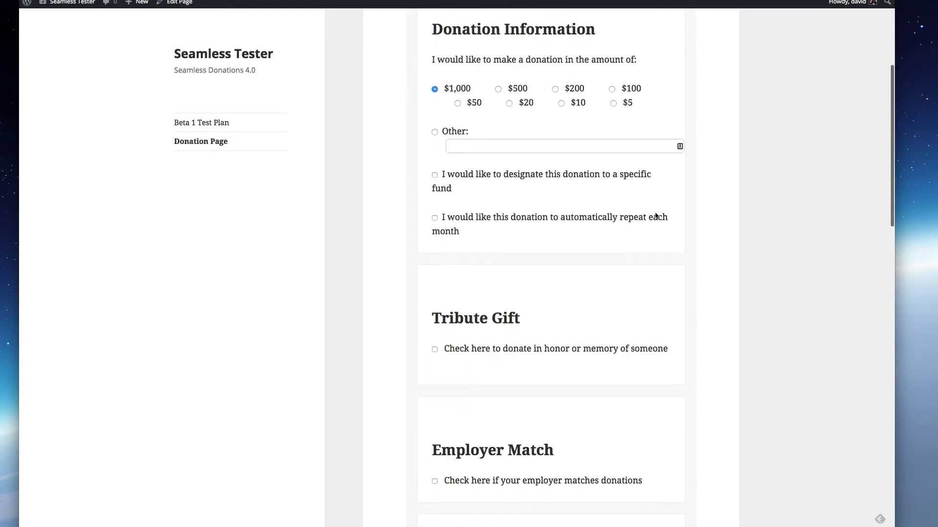
scroll(656, 216, "down", 6)
scroll(656, 216, "up", 15)
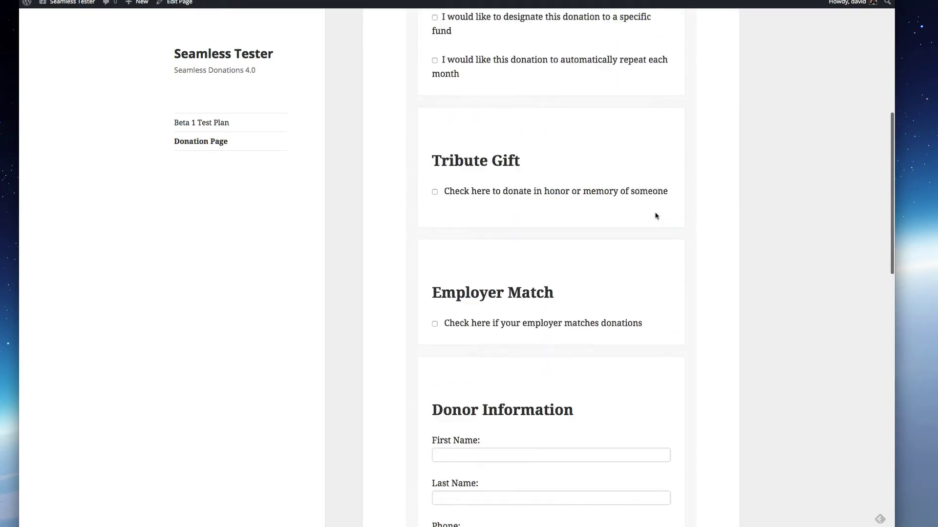
scroll(655, 216, "up", 5)
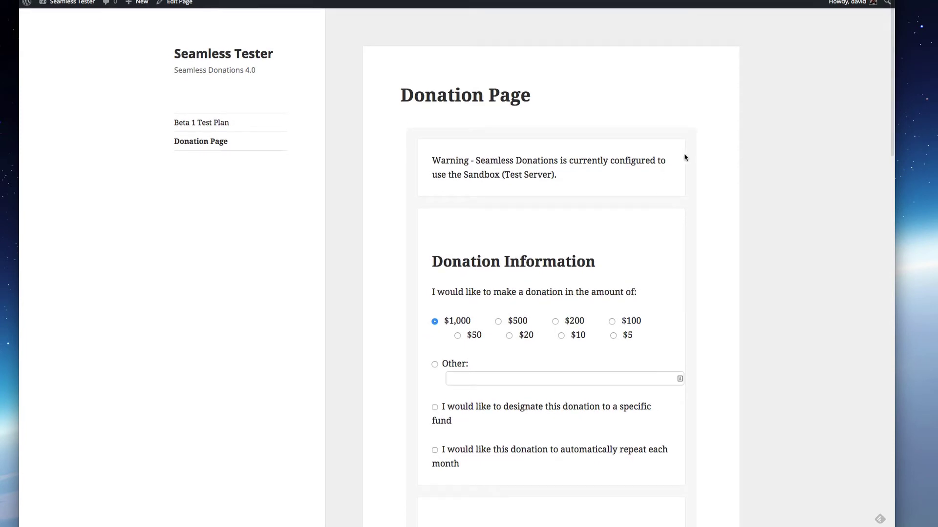
scroll(685, 158, "down", 5)
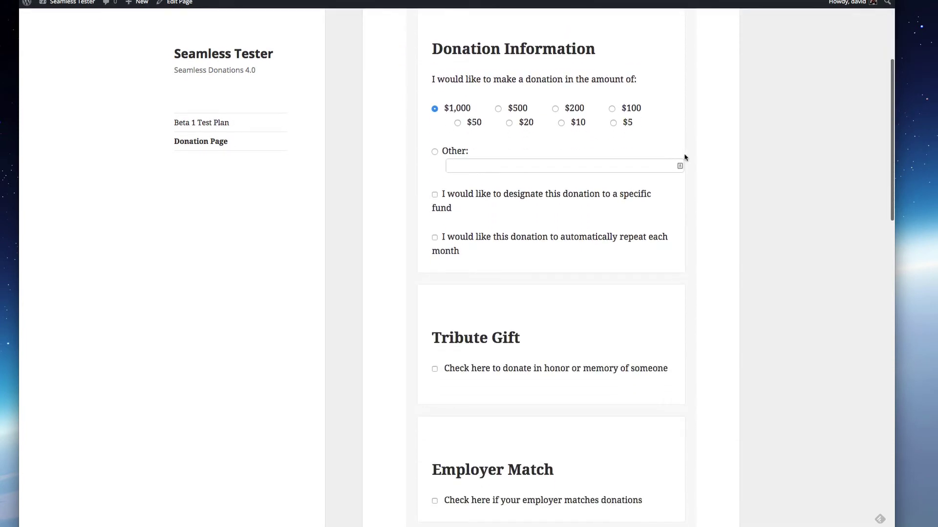
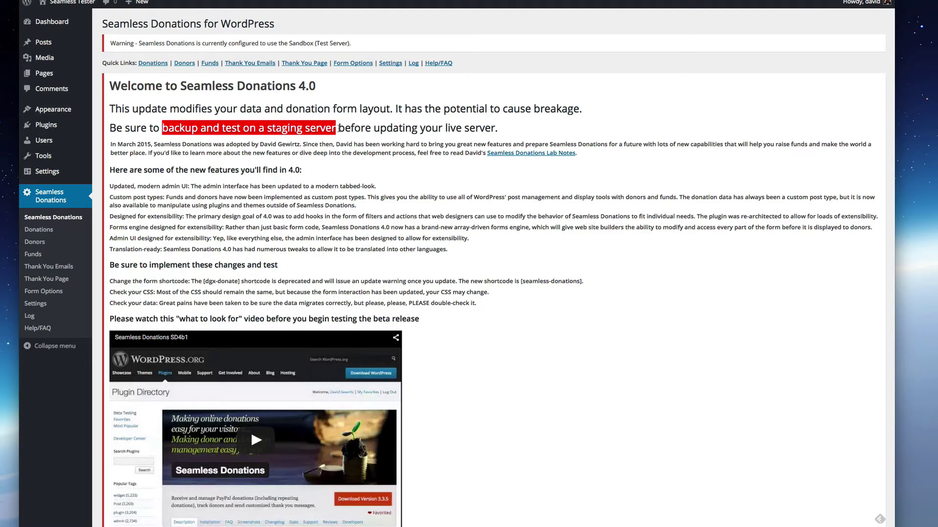
Scroll through the Seamless Donations 4.0 upgrade notes down to the backup confirmation.
scroll(550, 126, "down", 1)
scroll(548, 122, "down", 2)
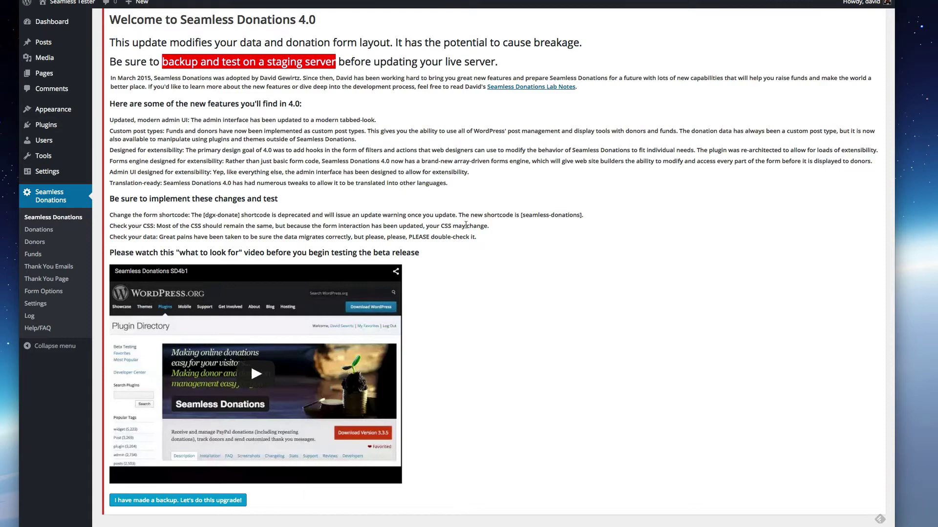
scroll(469, 226, "up", 3)
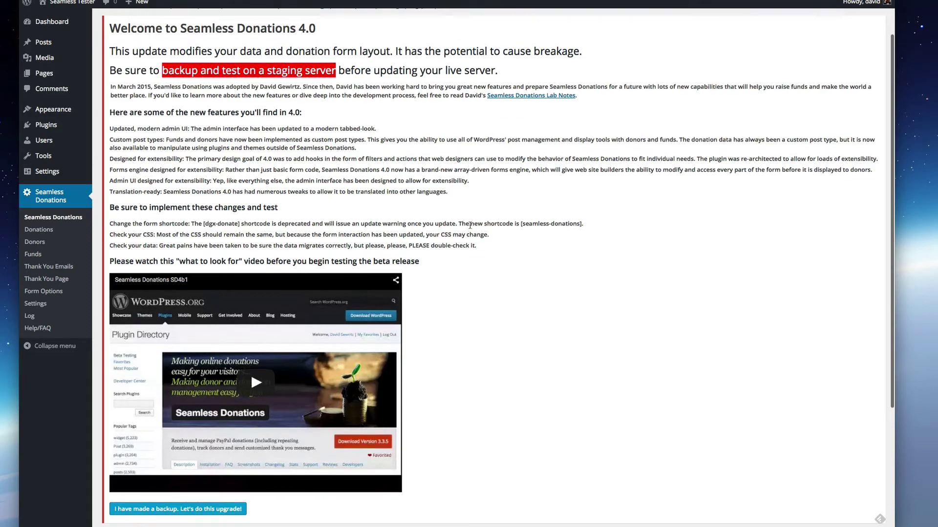
scroll(470, 225, "down", 3)
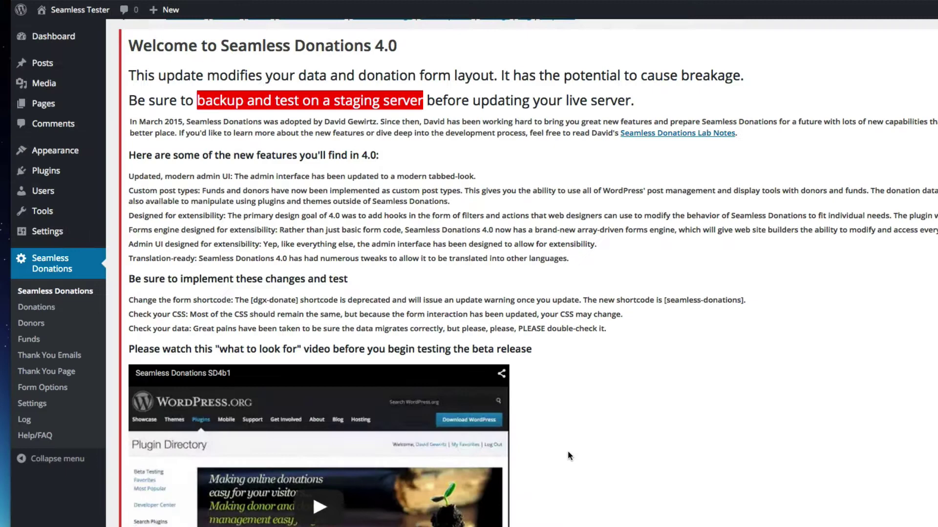
scroll(567, 450, "up", 3)
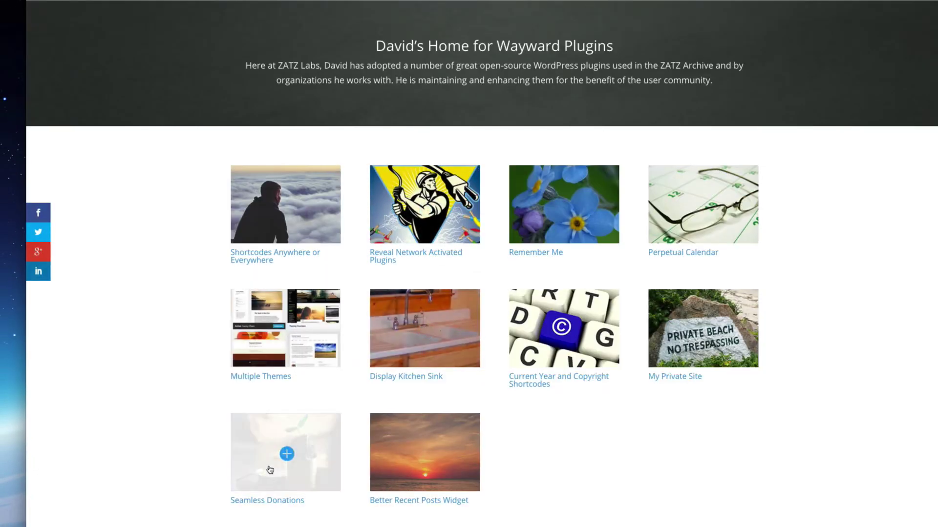
Open the Seamless Donations 4.0 Beta 1 release page and its Trello testing-report board.
left_click(261, 461)
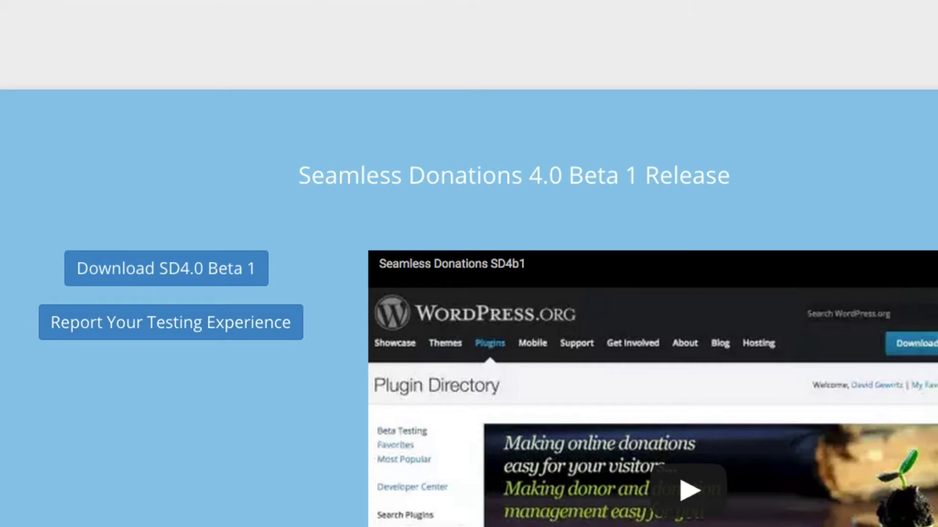
left_click(138, 339)
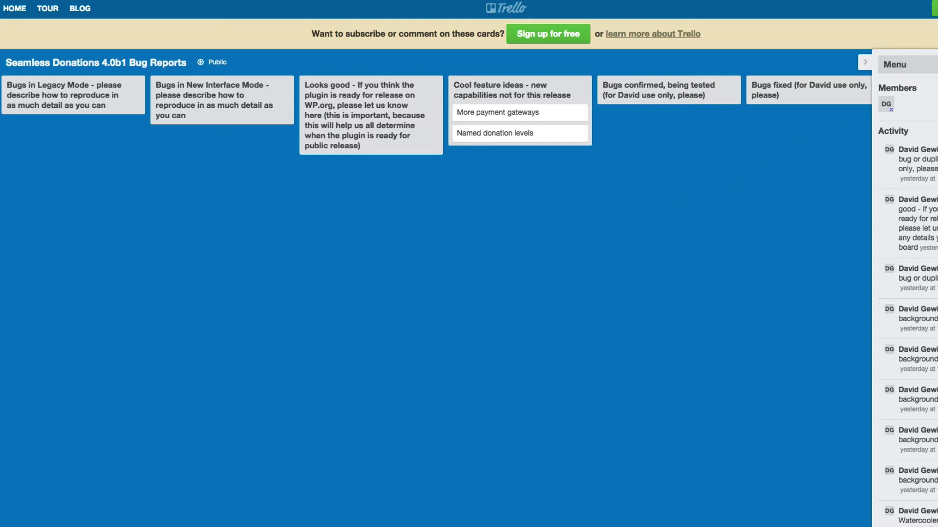
Collapse the Menu sidebar on the Seamless Donations 4.0b1 Bug Reports board.
left_click(865, 64)
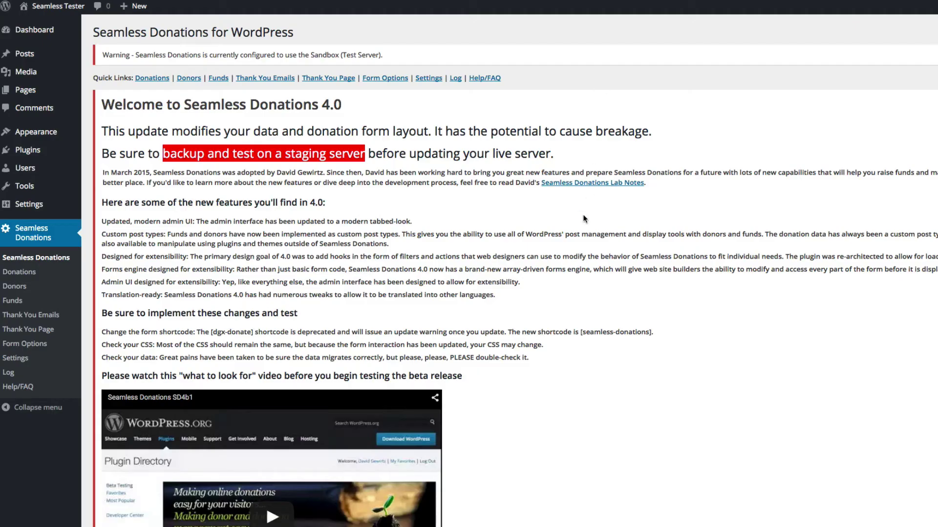
Confirm a backup was made and run the Seamless Donations 4.0 upgrade.
scroll(463, 108, "down", 5)
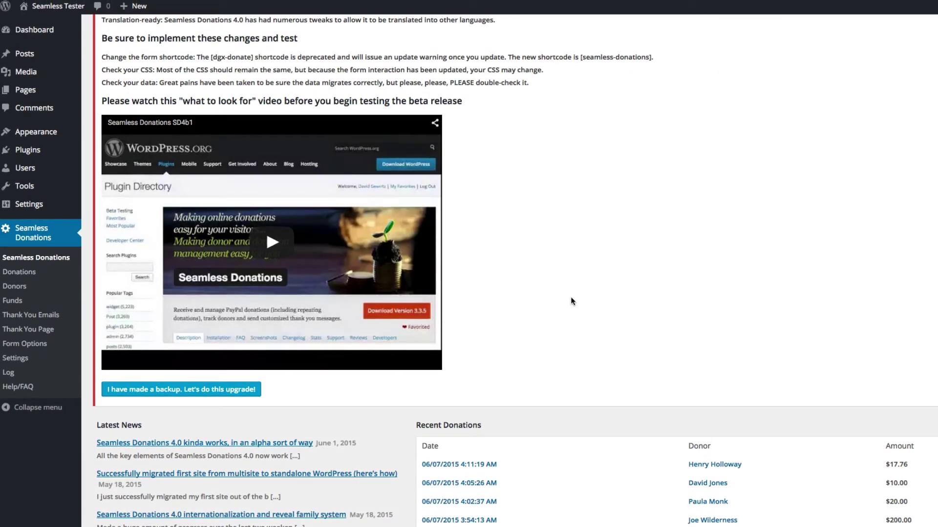
left_click(155, 395)
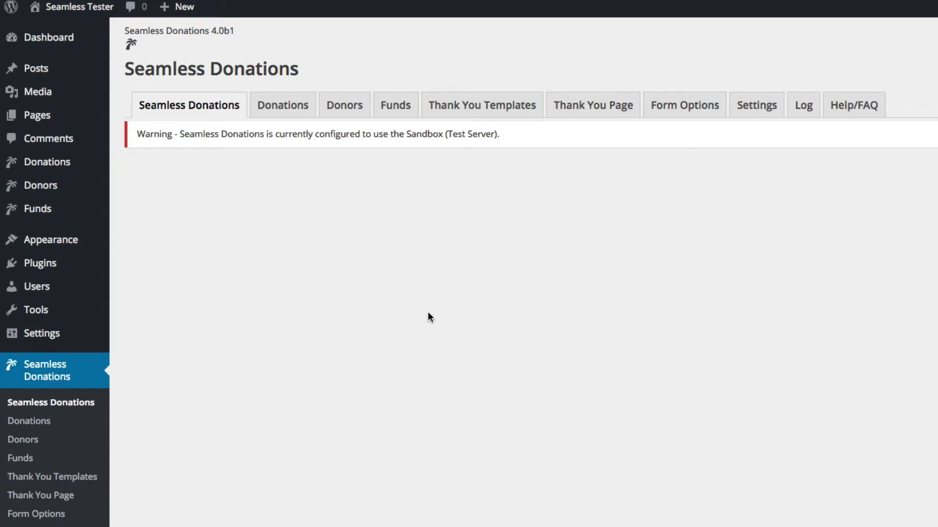
Check the Donations, Donors and Funds tabs, then open the Donations list.
left_click(291, 111)
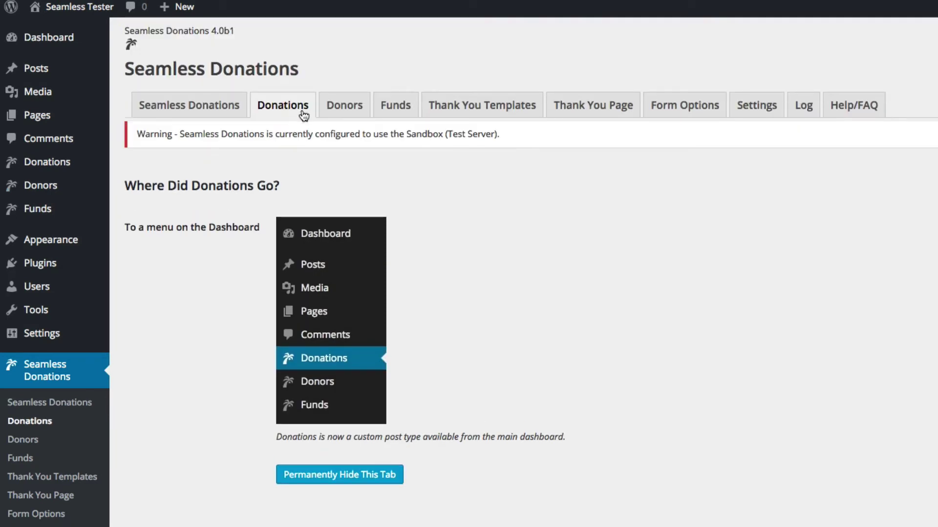
left_click(336, 111)
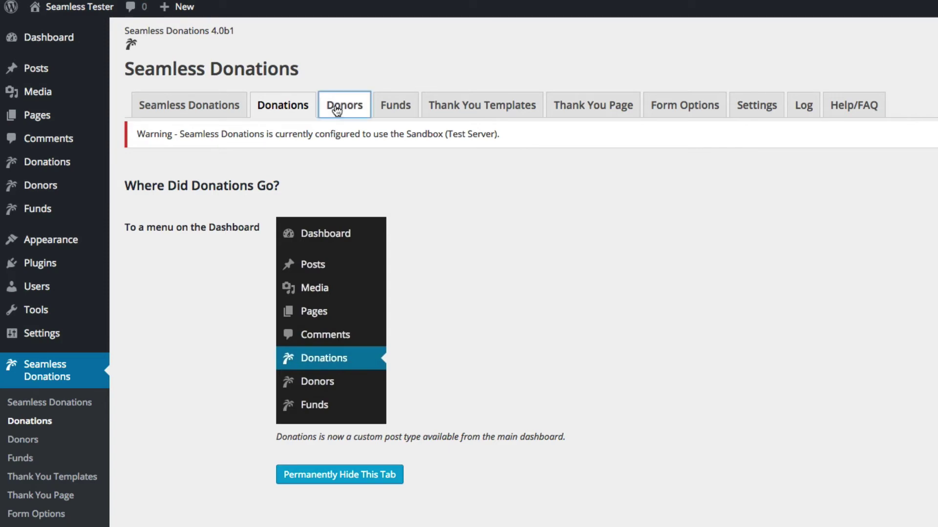
left_click(398, 113)
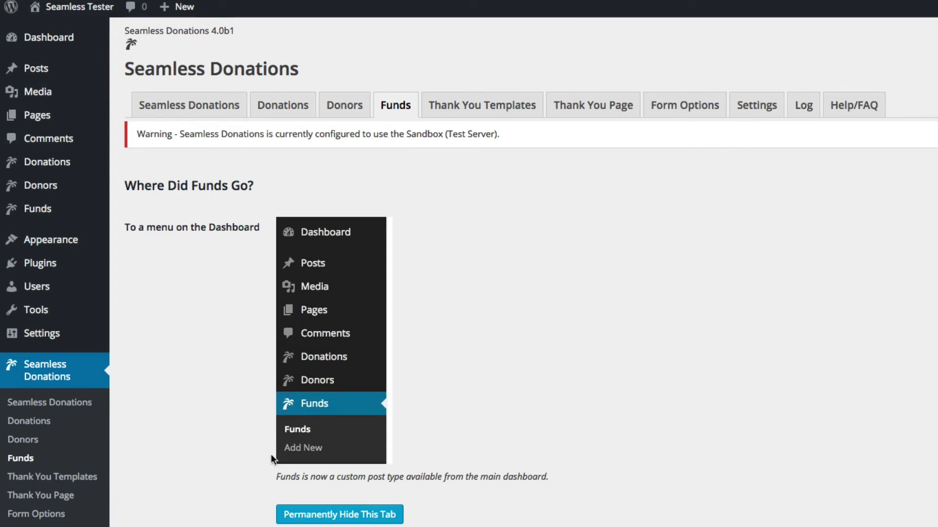
left_click(43, 167)
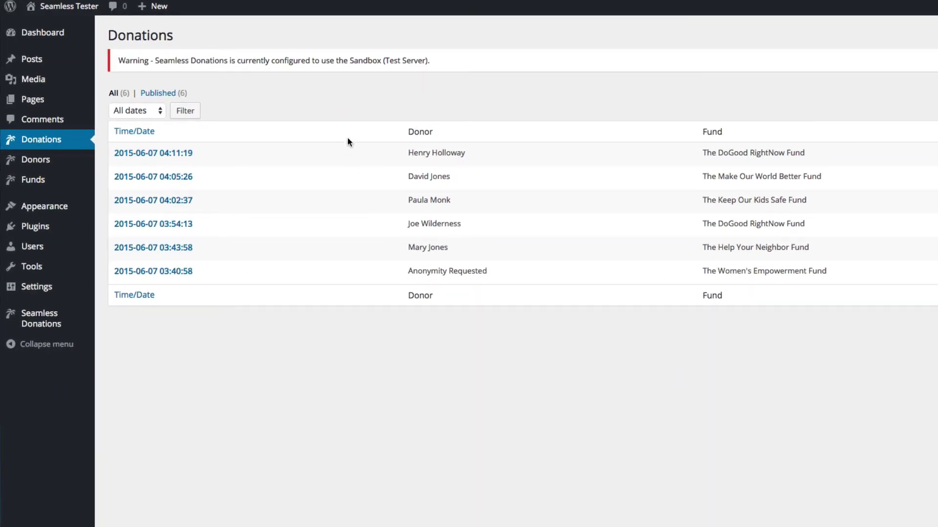
Open the most recent donation's details and look them over.
left_click(157, 153)
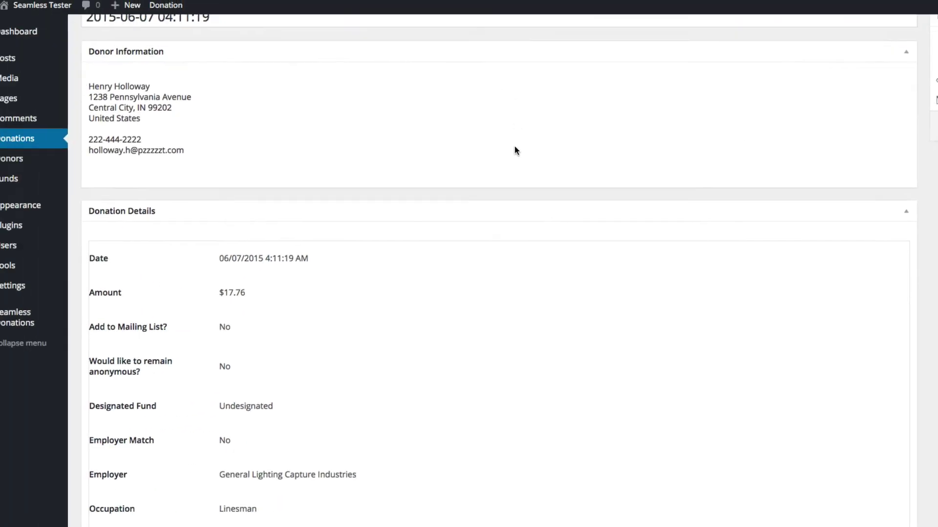
scroll(538, 149, "down", 3)
scroll(543, 152, "up", 5)
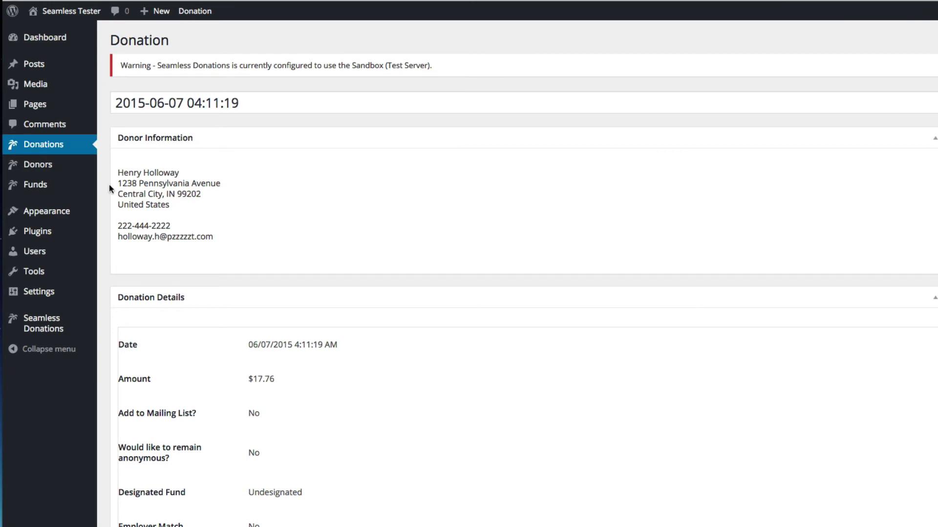
View the top donor's record, then open The DoGood RightNow Fund for editing.
left_click(34, 168)
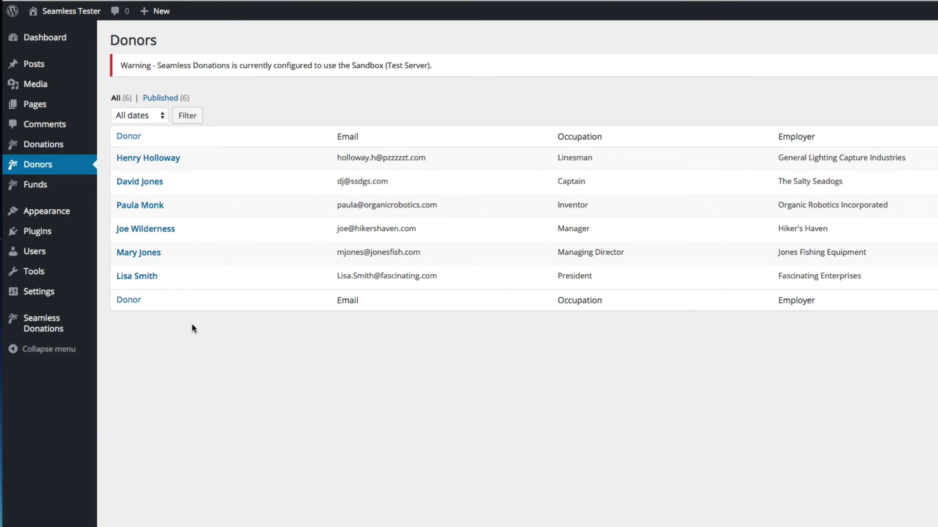
left_click(127, 158)
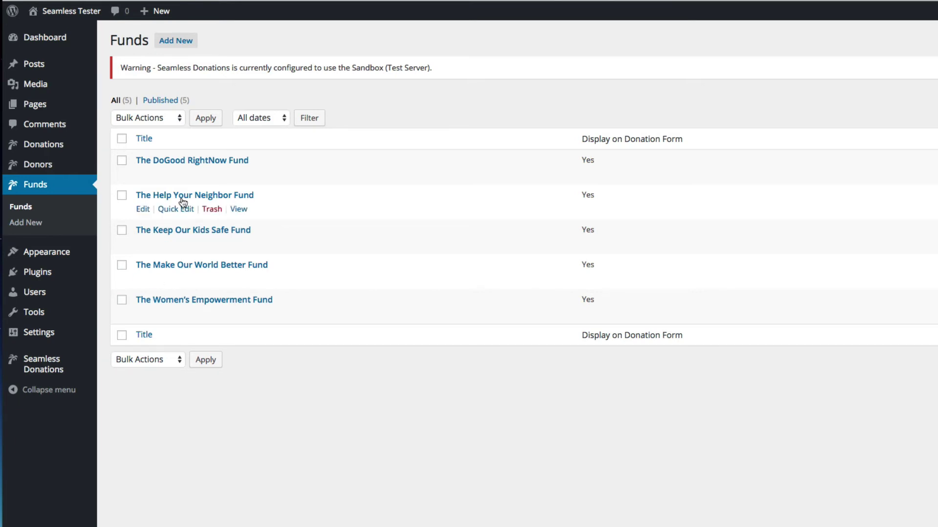
left_click(184, 163)
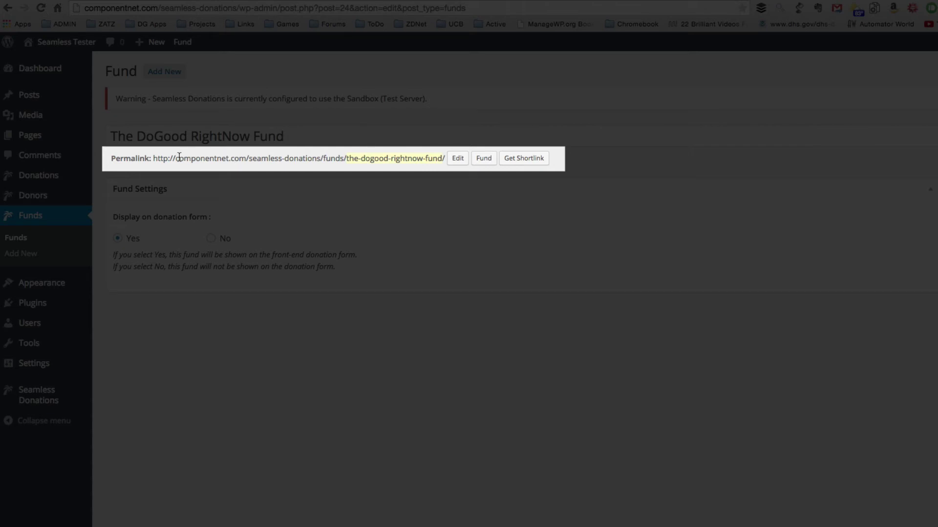
Start editing the the-dogood-rightnow-fund permalink slug, leaving Fund Settings' donation-form display at Yes.
left_click_drag(152, 158, 443, 160)
left_click(438, 167)
left_click(400, 160)
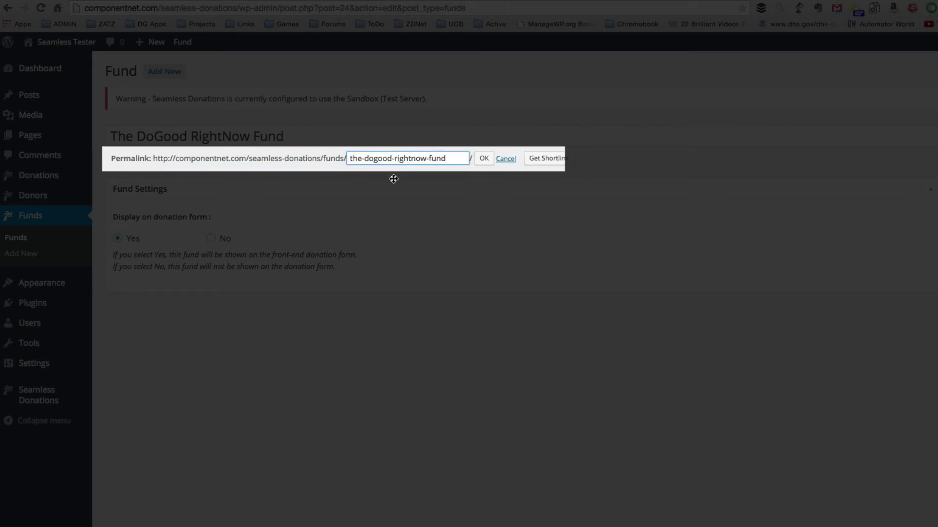
left_click(934, 192)
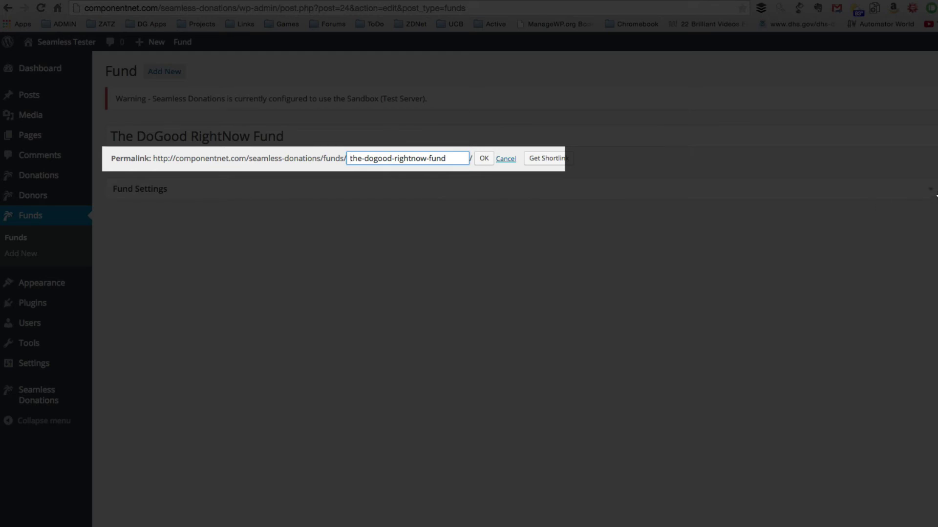
left_click(934, 193)
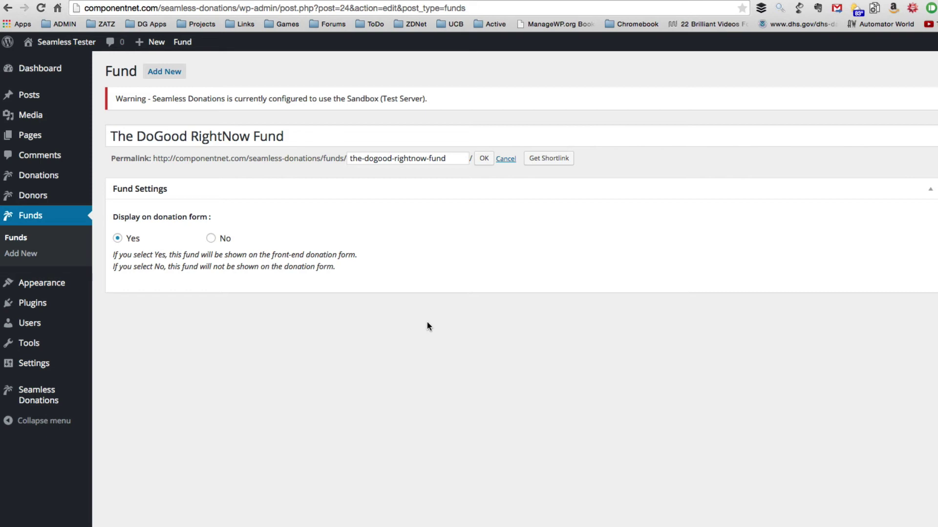
Pass through the Donations and Donors lists to the Seamless Donations page's Donations tab.
left_click(33, 178)
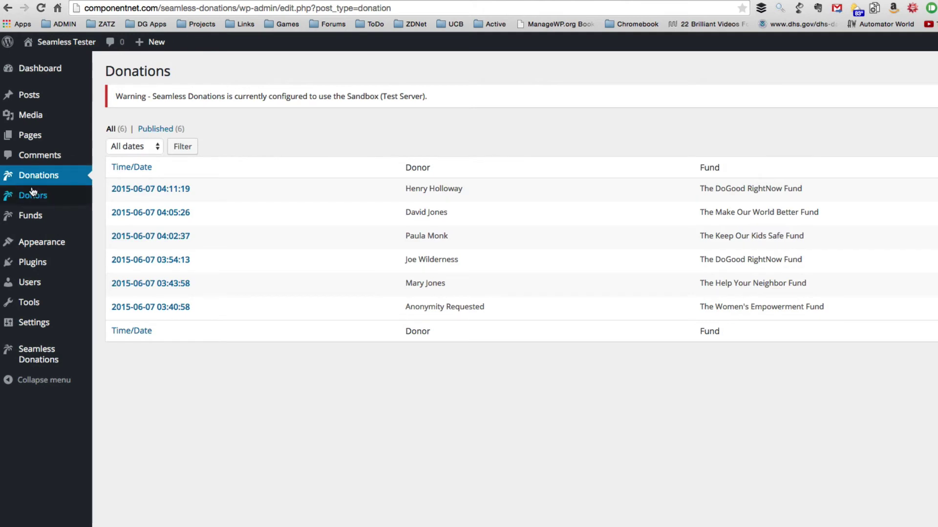
left_click(33, 195)
mouse_move(32, 225)
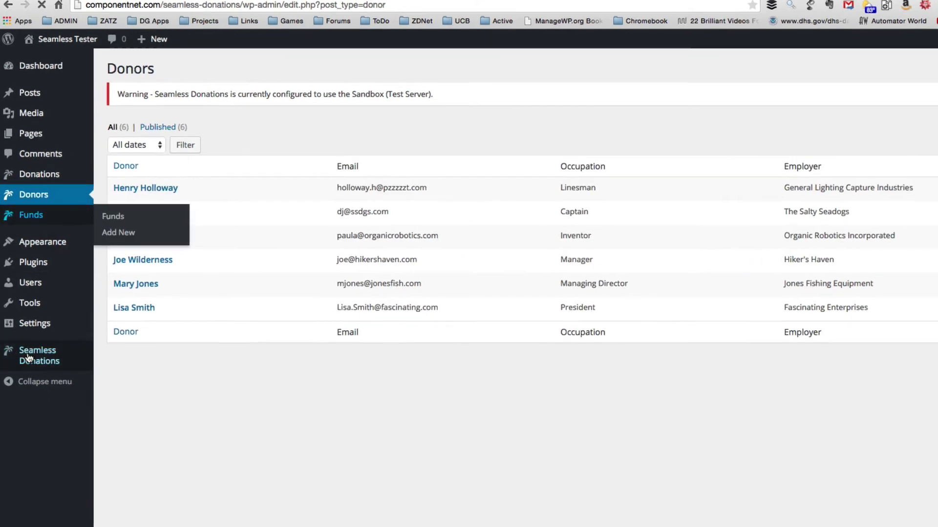
mouse_move(29, 360)
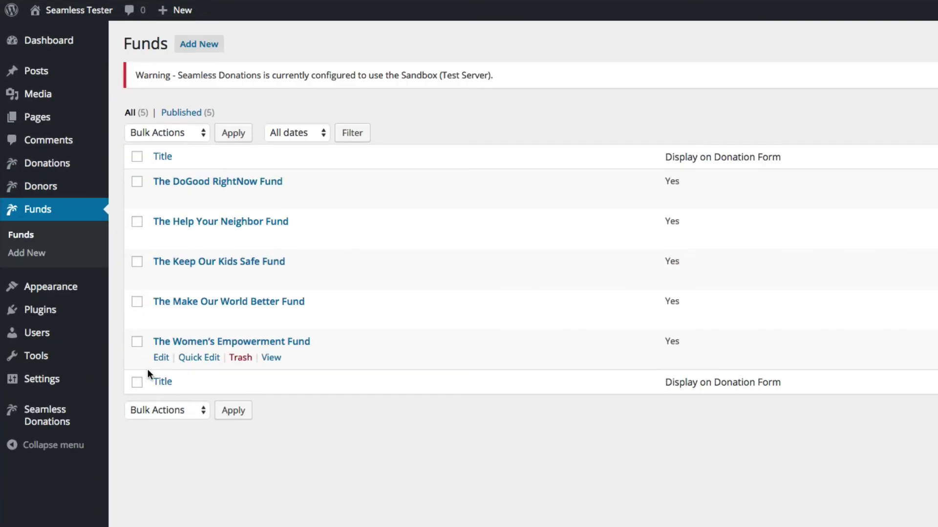
mouse_move(37, 386)
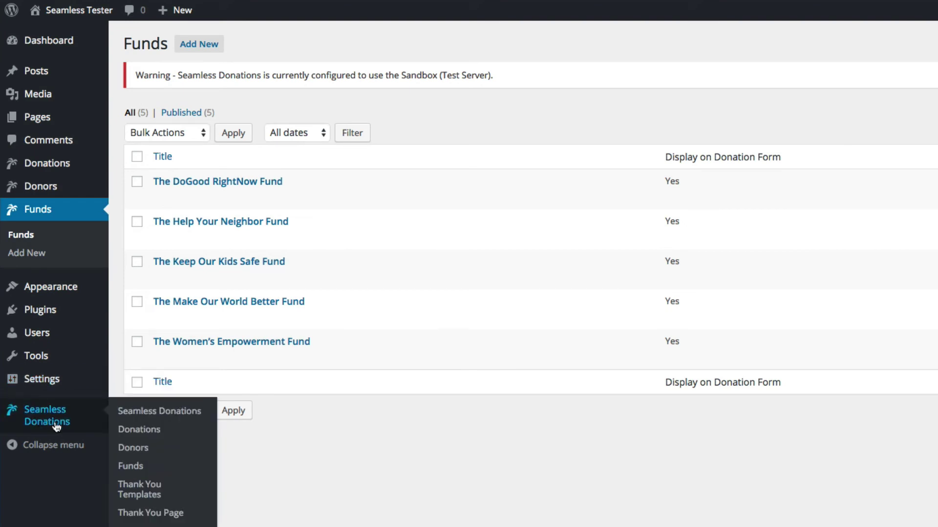
left_click(38, 420)
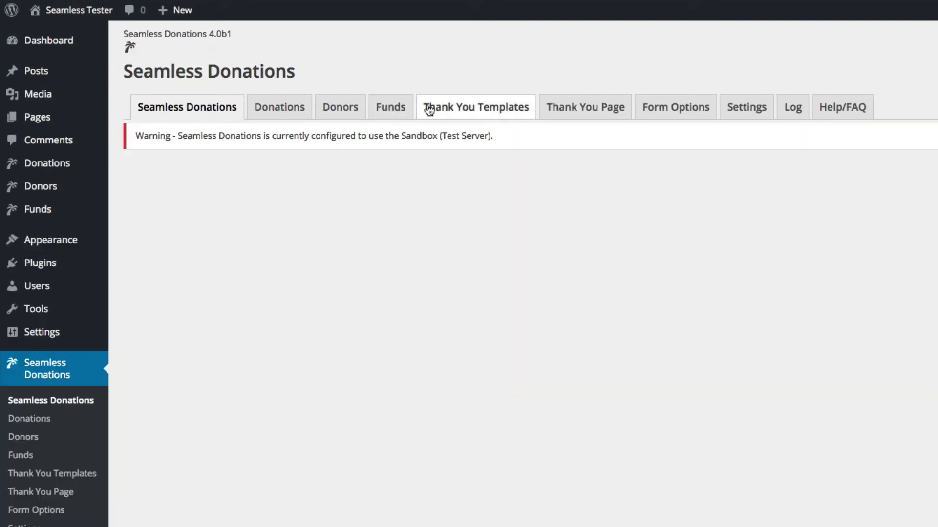
left_click(273, 108)
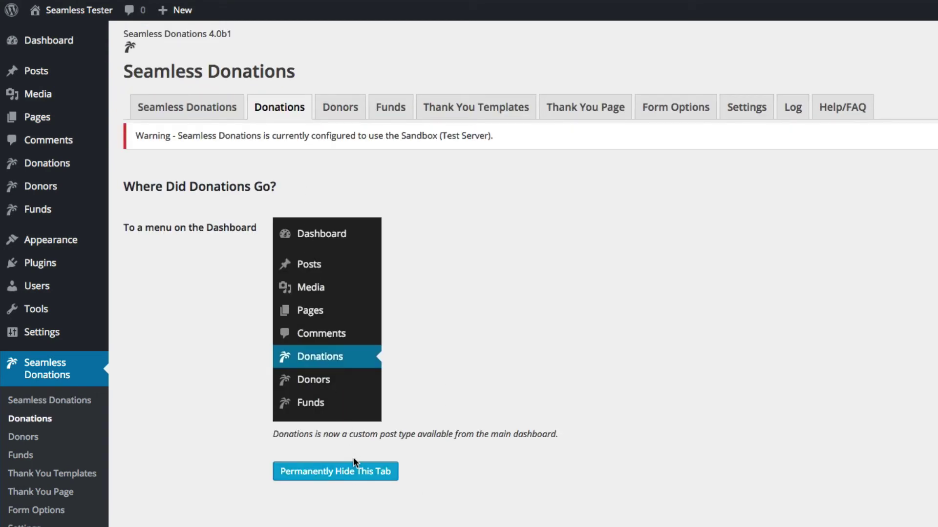
Hide the Donations tab permanently, then the Donors and Funds tabs the same way.
left_click(326, 477)
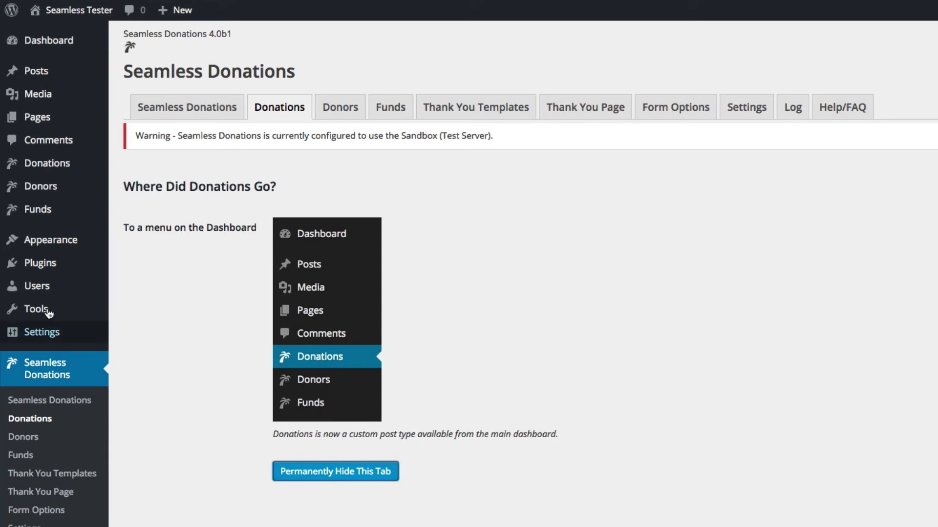
left_click(287, 108)
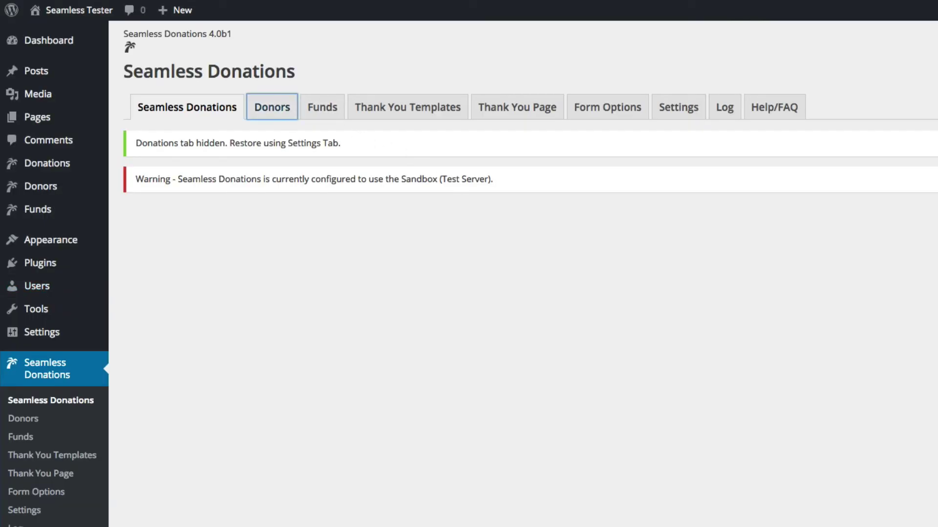
left_click(341, 468)
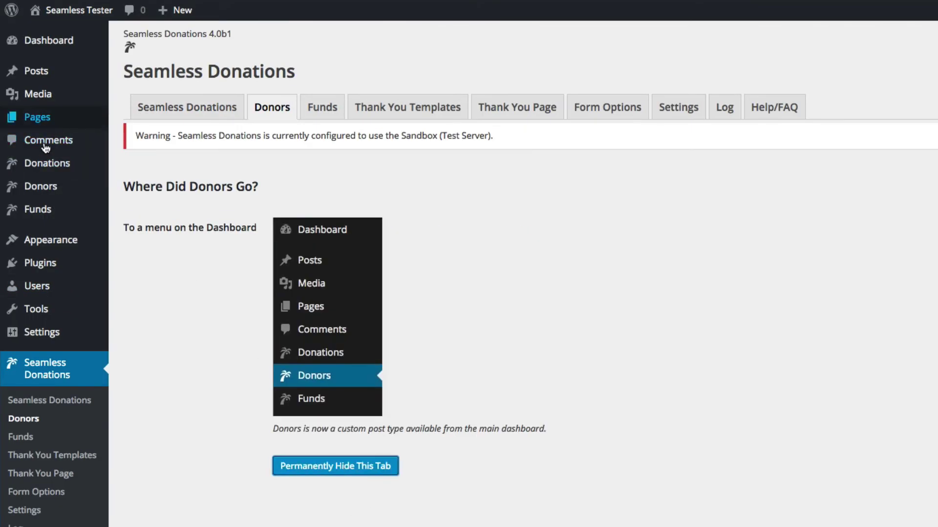
left_click(272, 114)
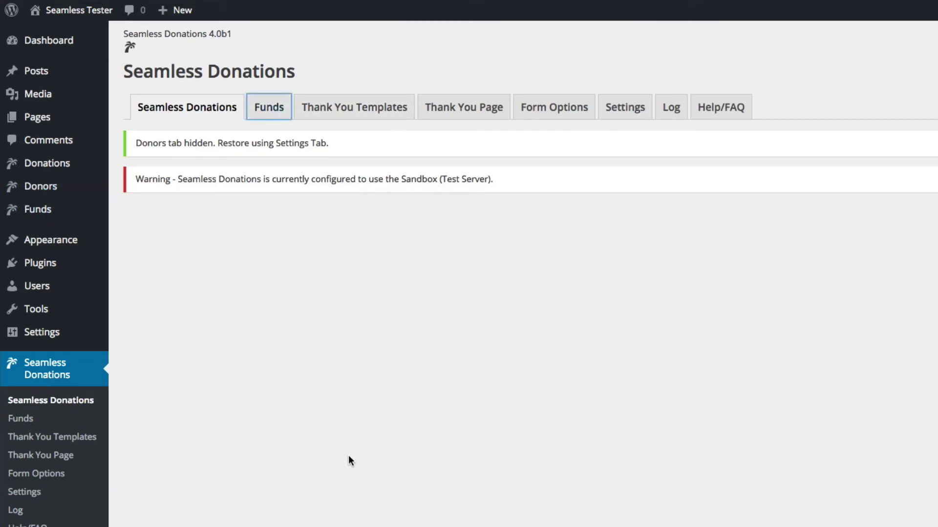
left_click(309, 511)
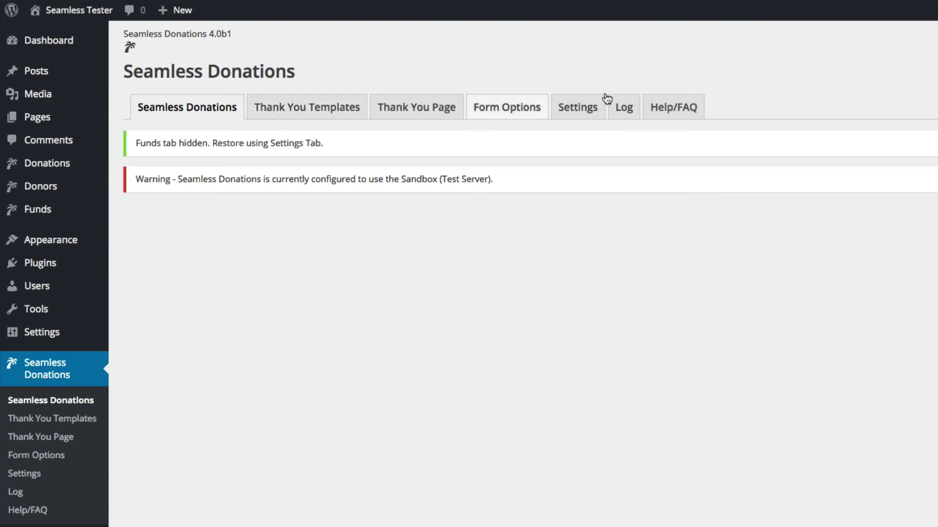
Look over the thank-you email templates and thank-you page text settings.
left_click(324, 116)
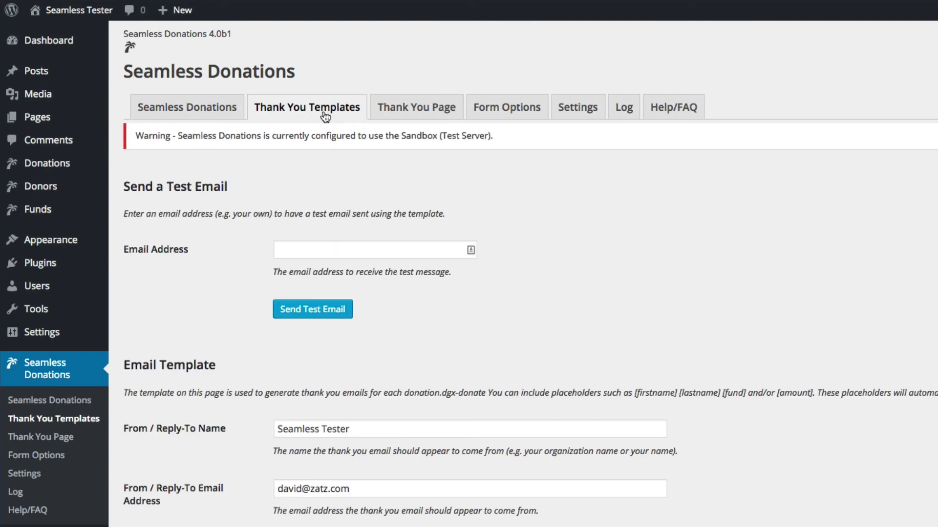
scroll(674, 224, "down", 10)
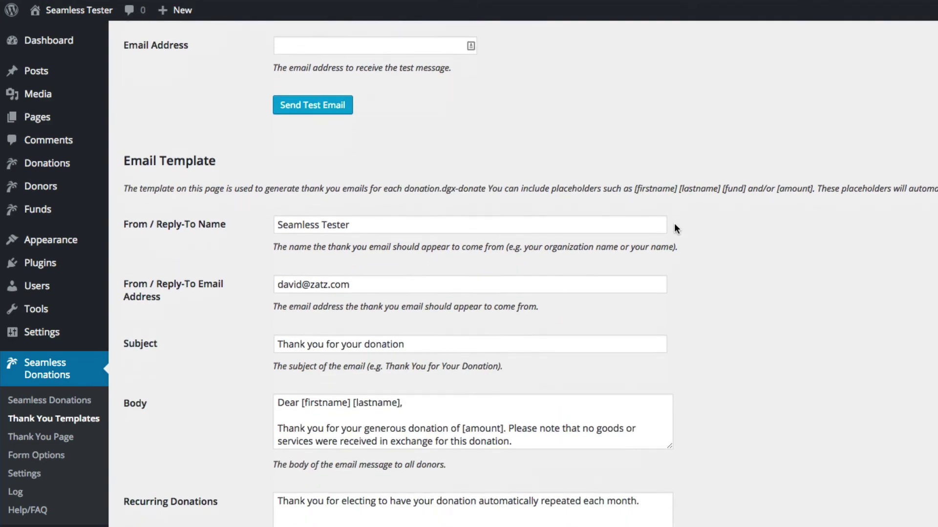
scroll(674, 228, "down", 6)
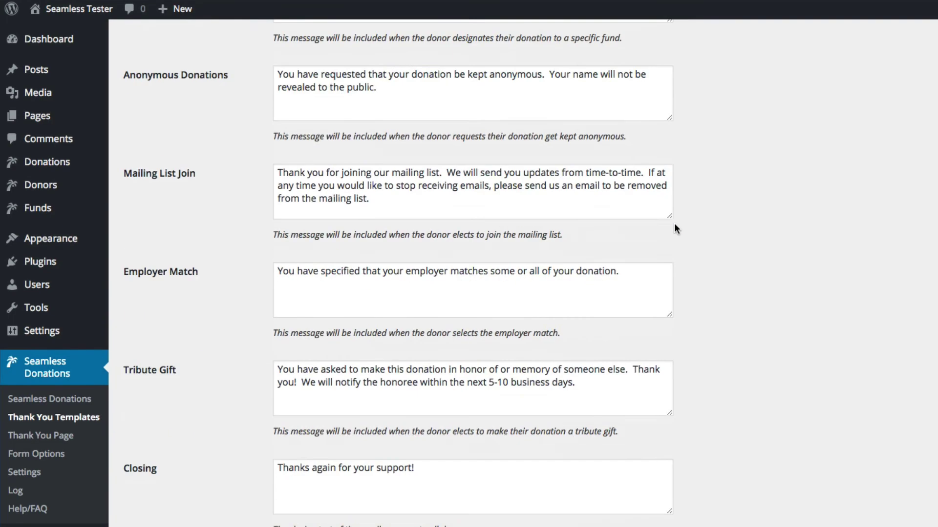
scroll(673, 227, "up", 20)
left_click(418, 108)
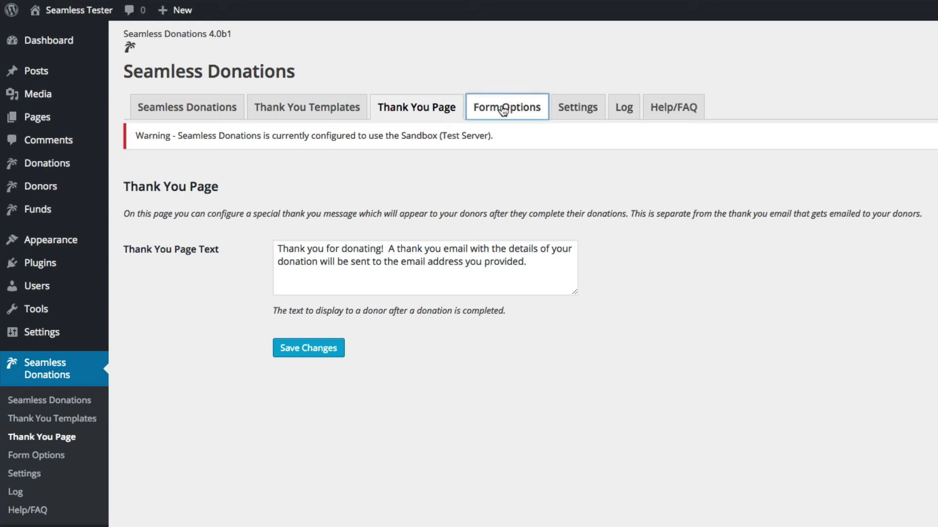
Set the default currency to U.S. Dollar in Form Options and save the defaults.
left_click(503, 110)
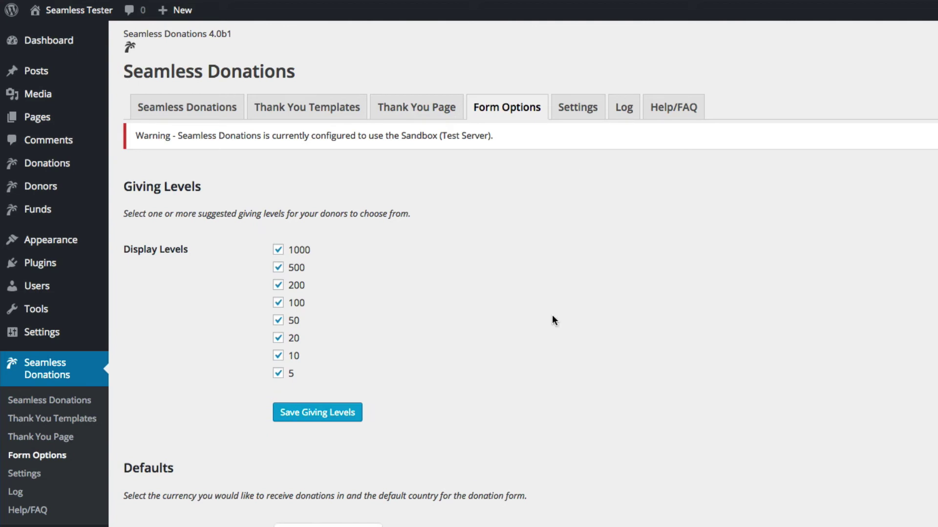
scroll(518, 366, "down", 5)
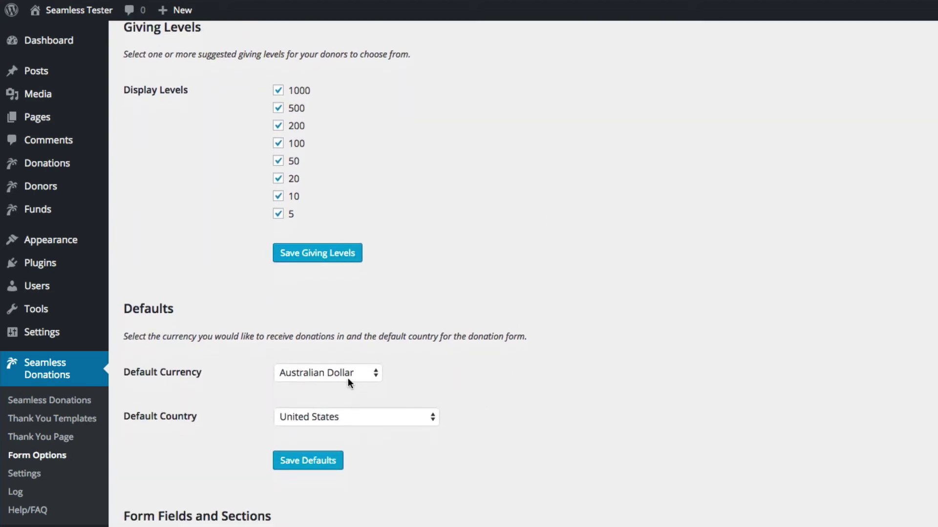
left_click(346, 375)
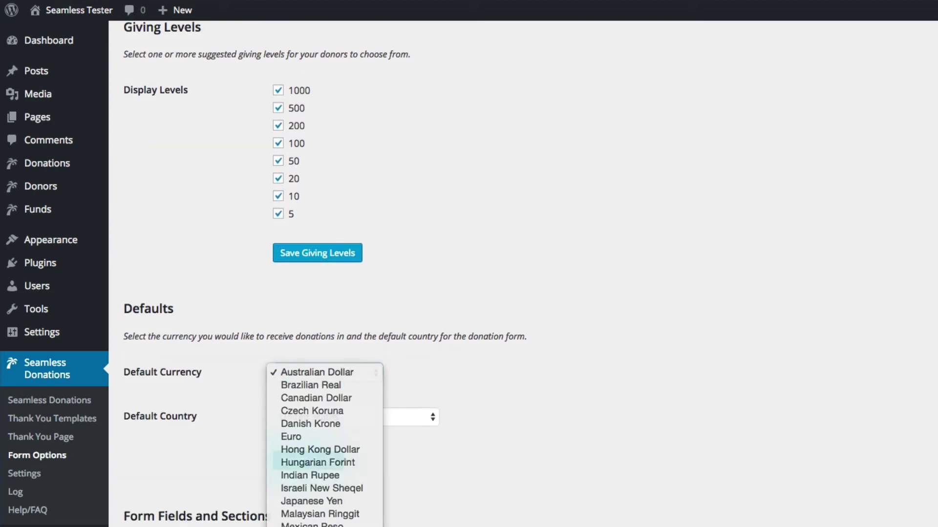
key("u")
key("Return")
left_click(308, 470)
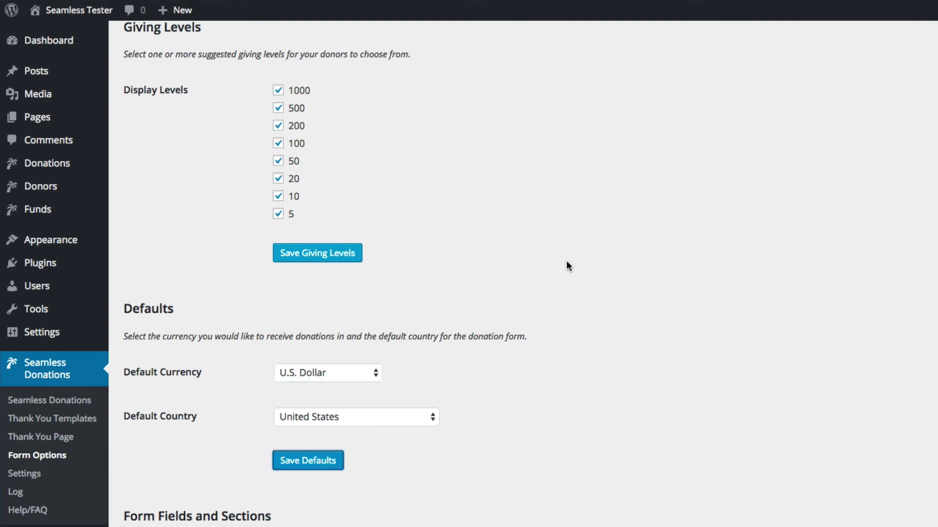
Keep Designated Funds and Donor Telephone Field on Show, then view the general Settings.
scroll(567, 266, "down", 15)
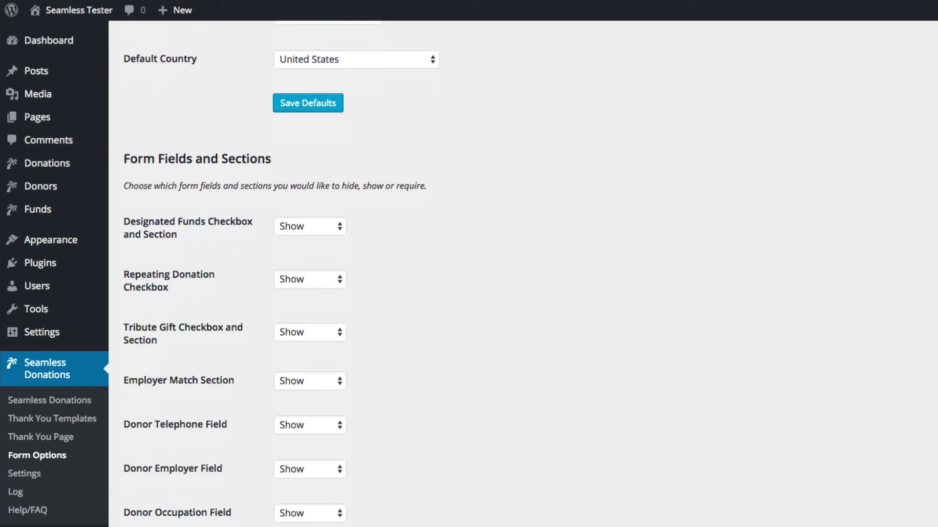
left_click(317, 228)
left_click(456, 226)
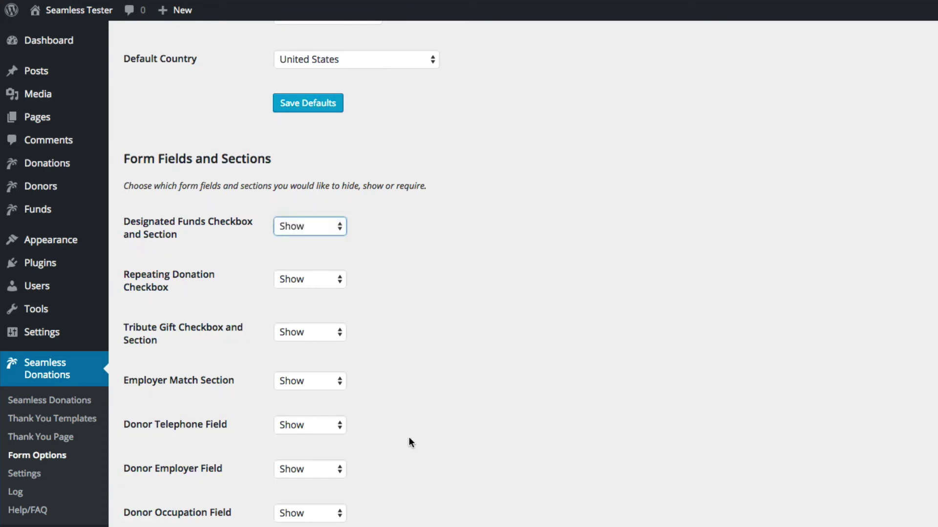
left_click(323, 425)
left_click(441, 386)
scroll(441, 386, "up", 3)
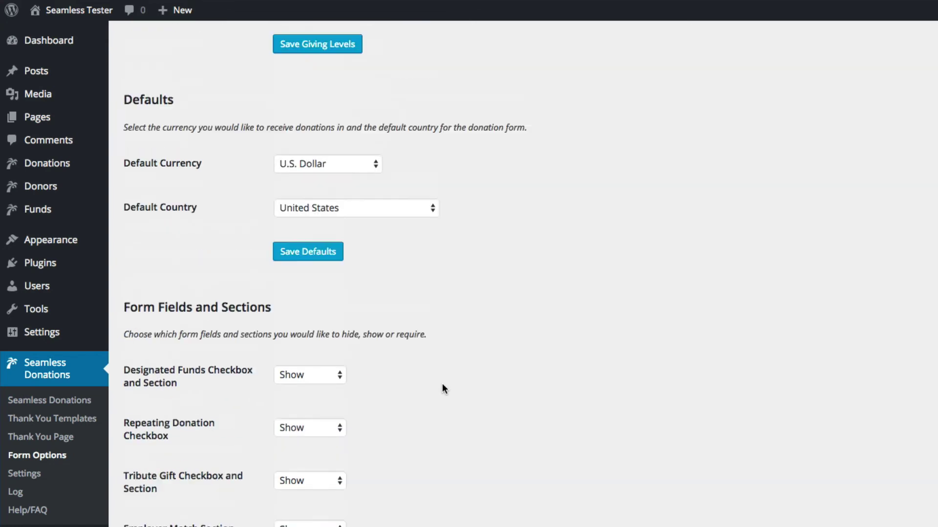
scroll(442, 385, "up", 8)
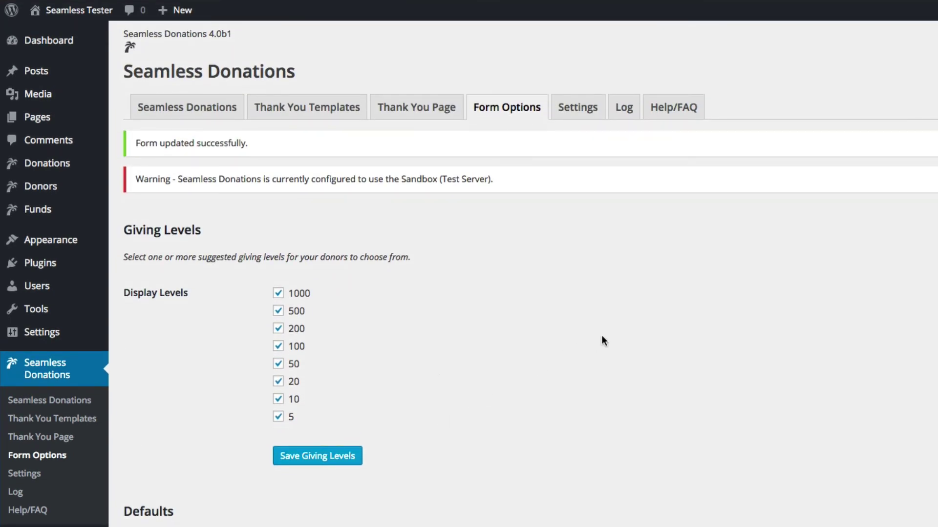
left_click(571, 108)
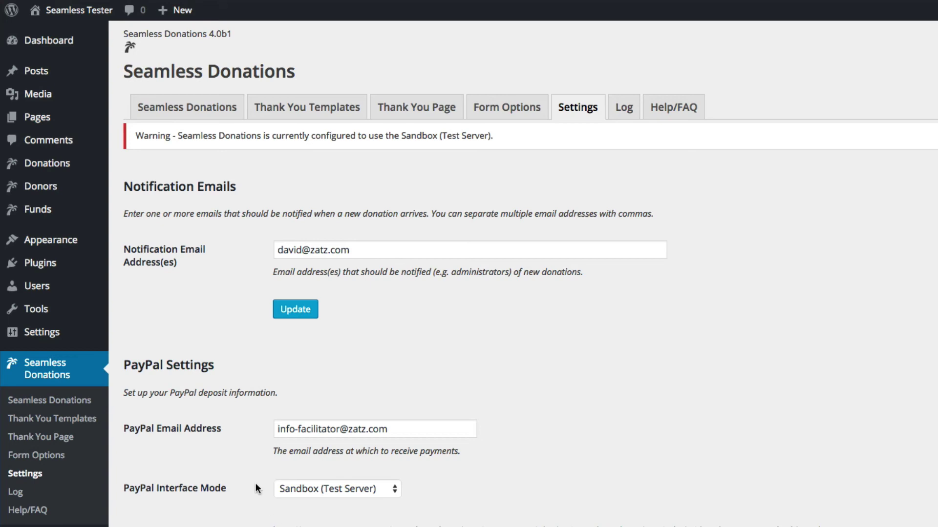
Open the plugin's Log tab and scroll through the log and System Information output.
left_click(617, 107)
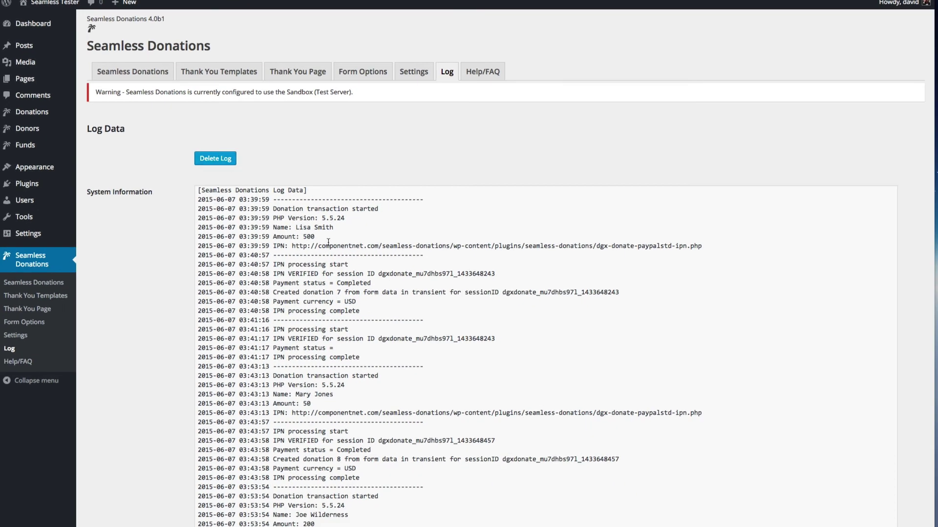
scroll(358, 264, "down", 10)
scroll(358, 264, "down", 5)
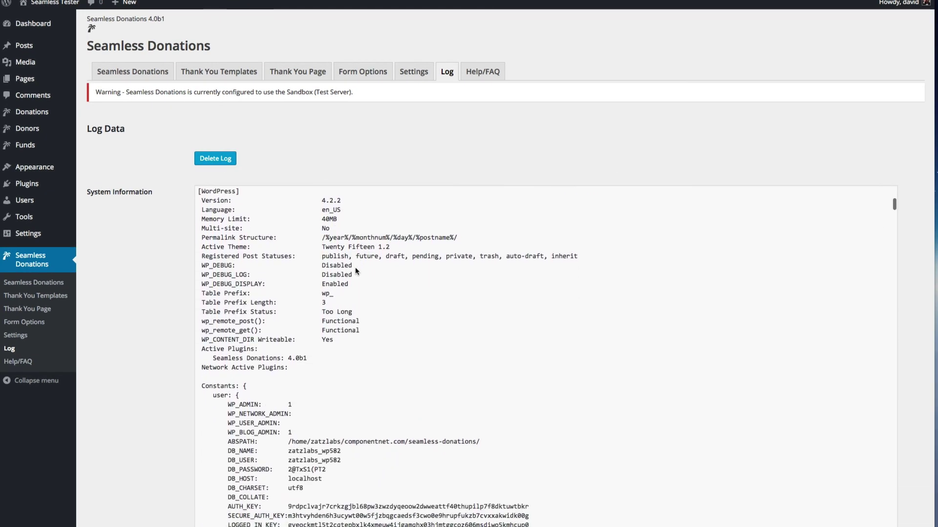
scroll(363, 202, "down", 5)
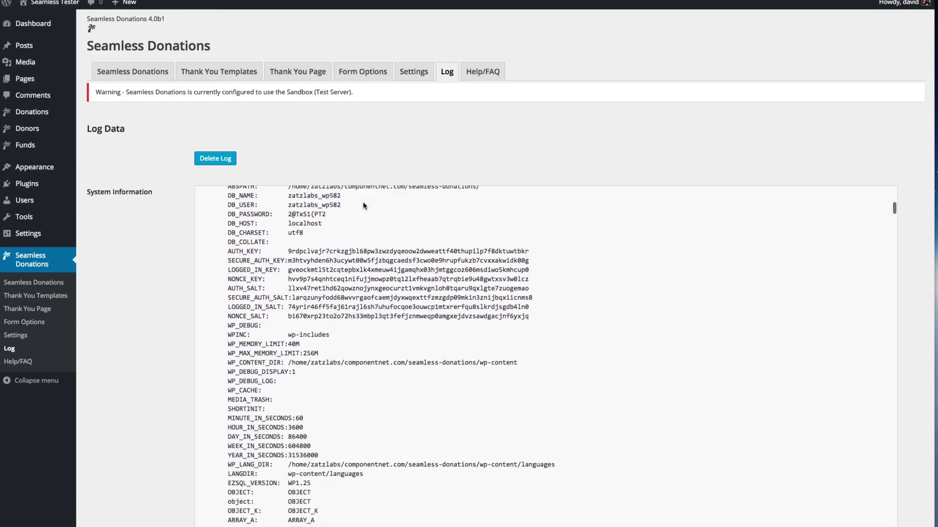
scroll(363, 203, "down", 15)
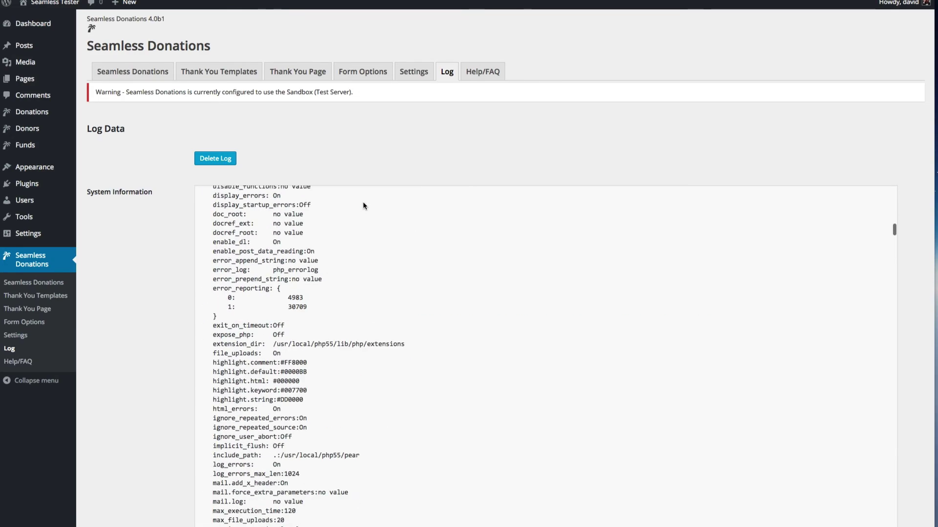
scroll(363, 205, "down", 15)
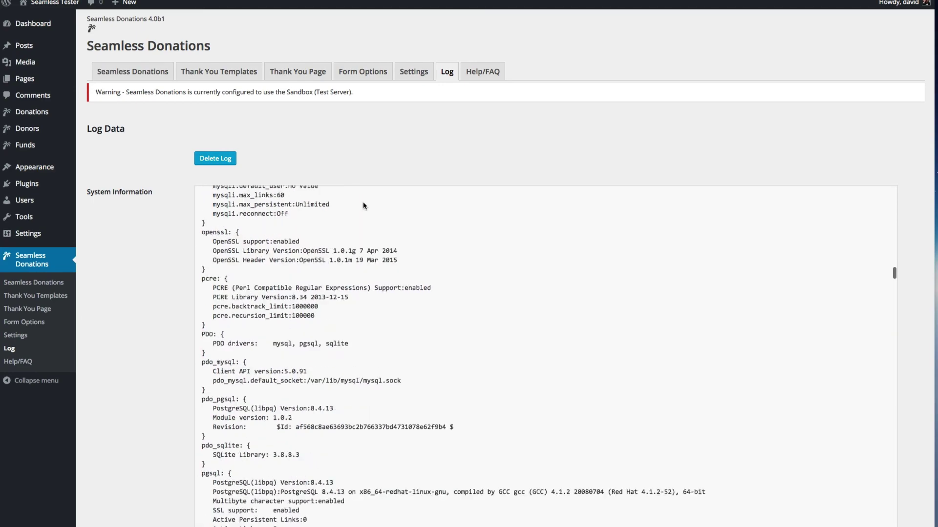
scroll(363, 206, "down", 10)
scroll(363, 205, "up", 11)
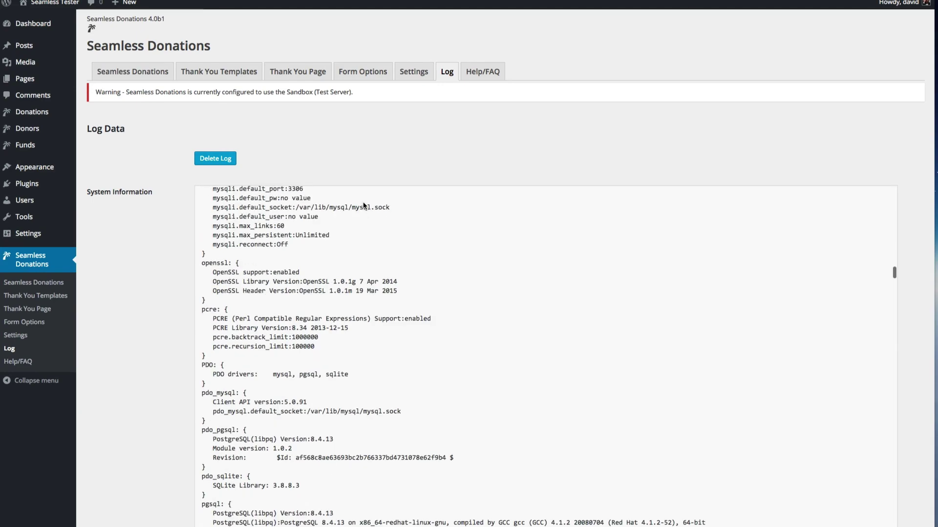
scroll(364, 206, "up", 20)
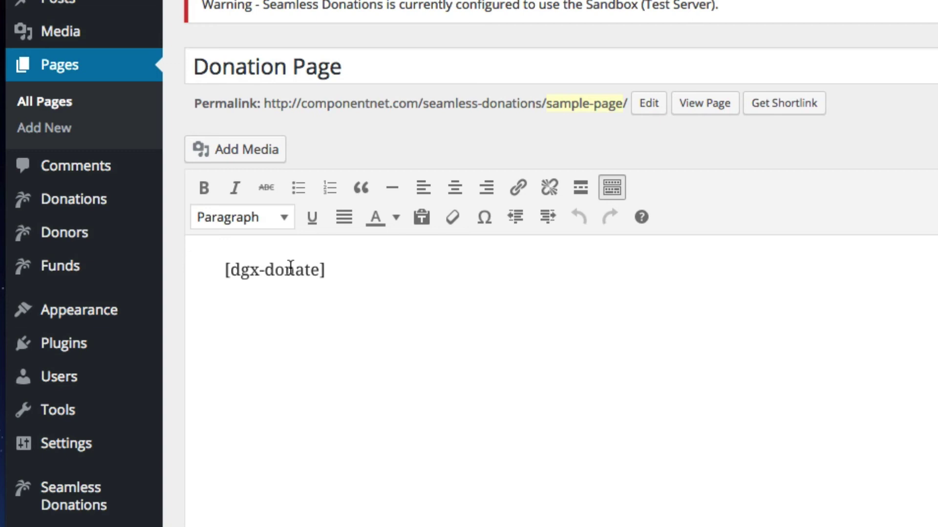
Replace the dgx-donate shortcode name with 'seamless-donations' in the Donation Page content.
double_click(290, 268)
left_click_drag(291, 268, 231, 270)
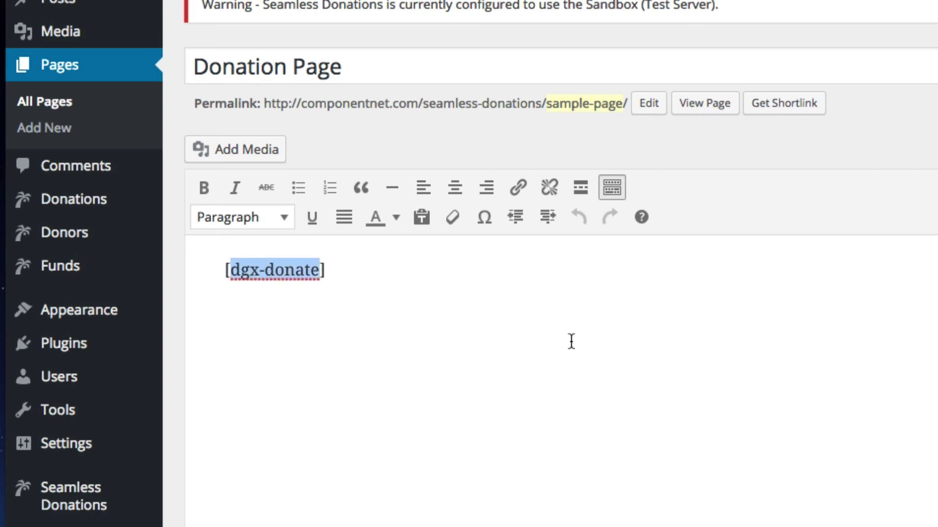
type("seamless")
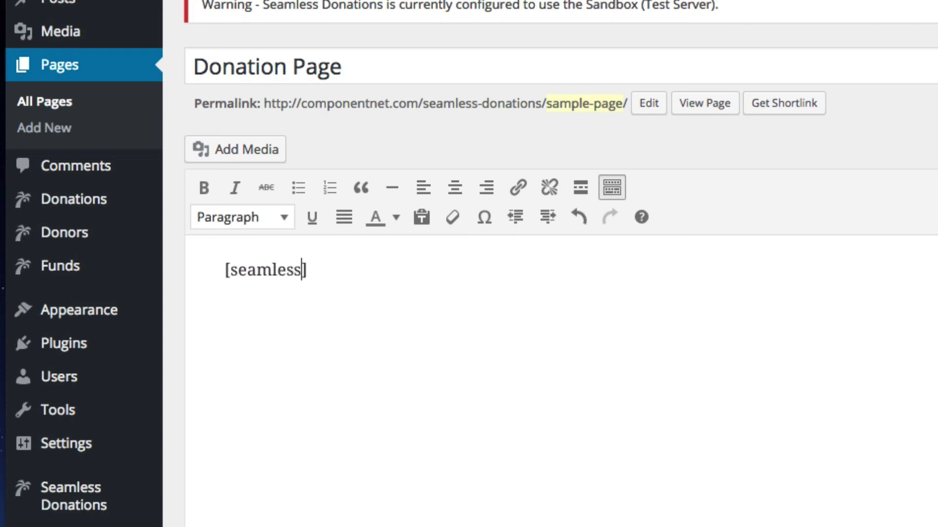
type("-donations")
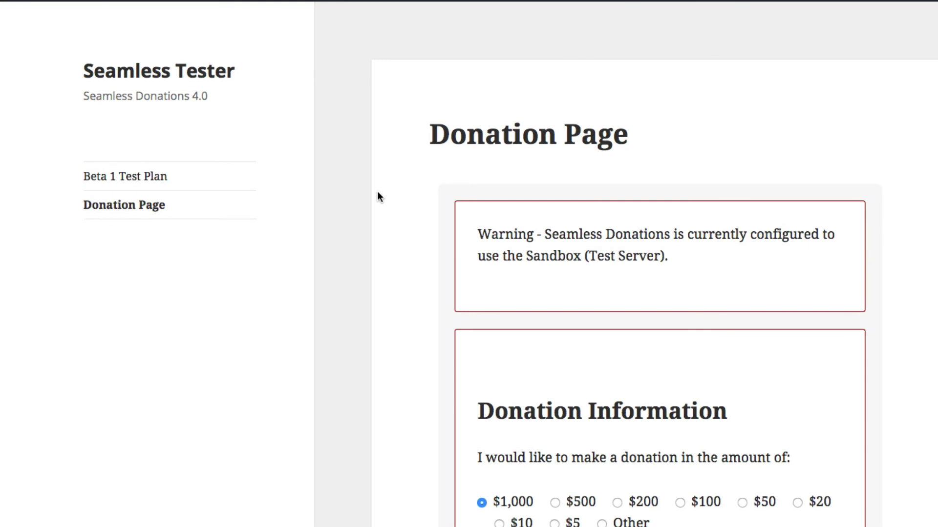
Choose a $20 donation and designate it to The Help Your Neighbor Fund.
scroll(341, 203, "down", 6)
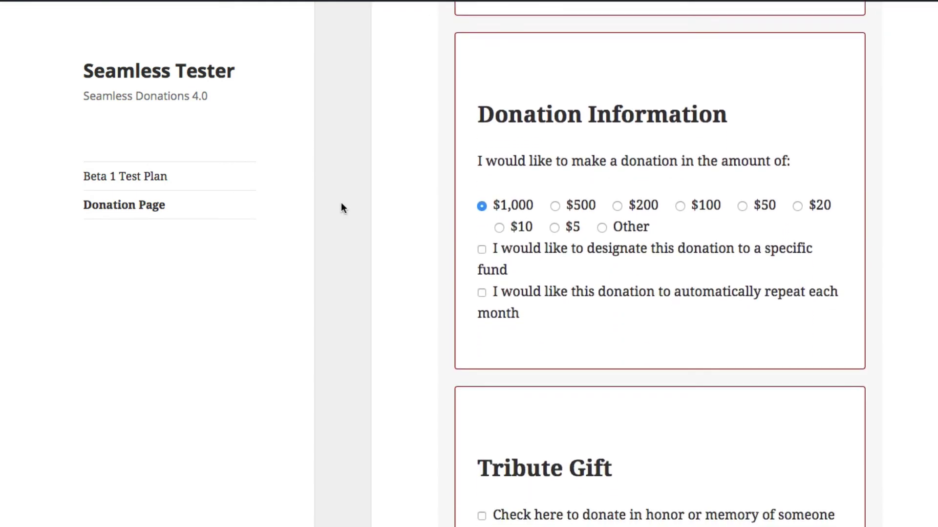
left_click(601, 221)
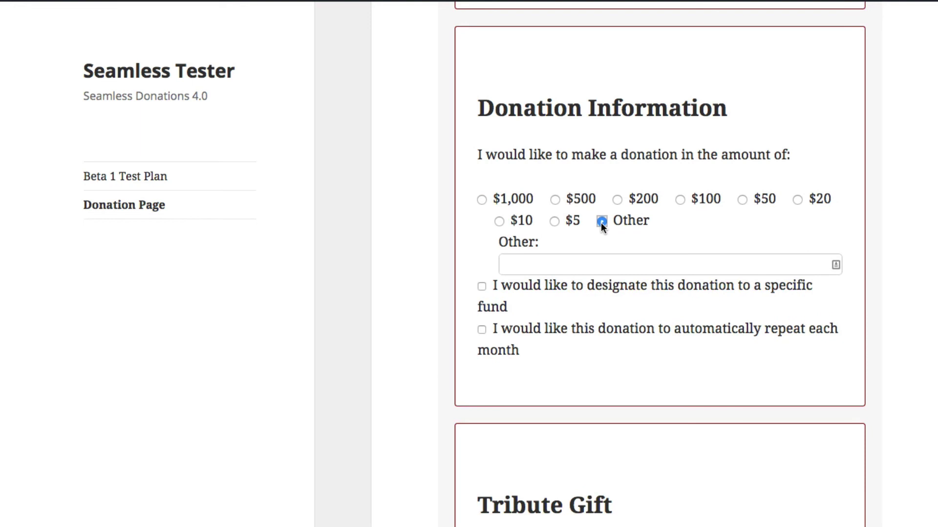
left_click(797, 200)
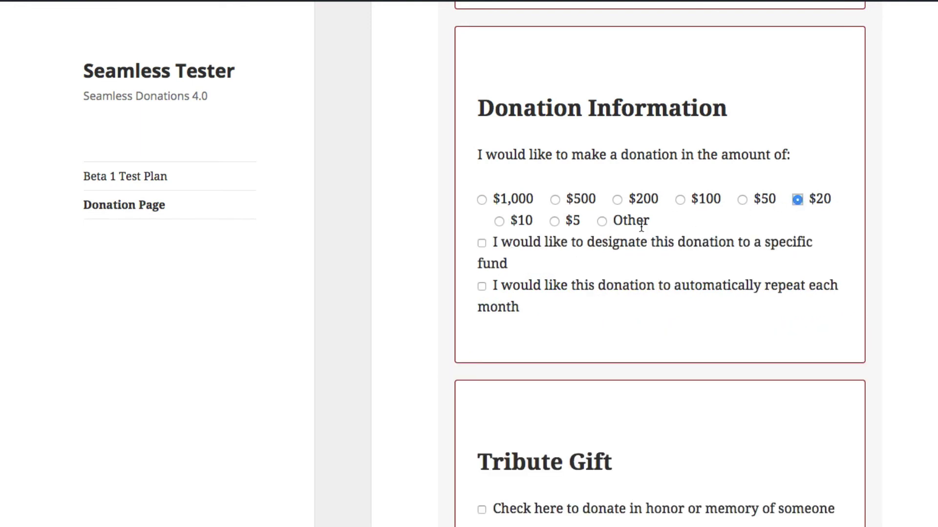
left_click(481, 243)
left_click(549, 304)
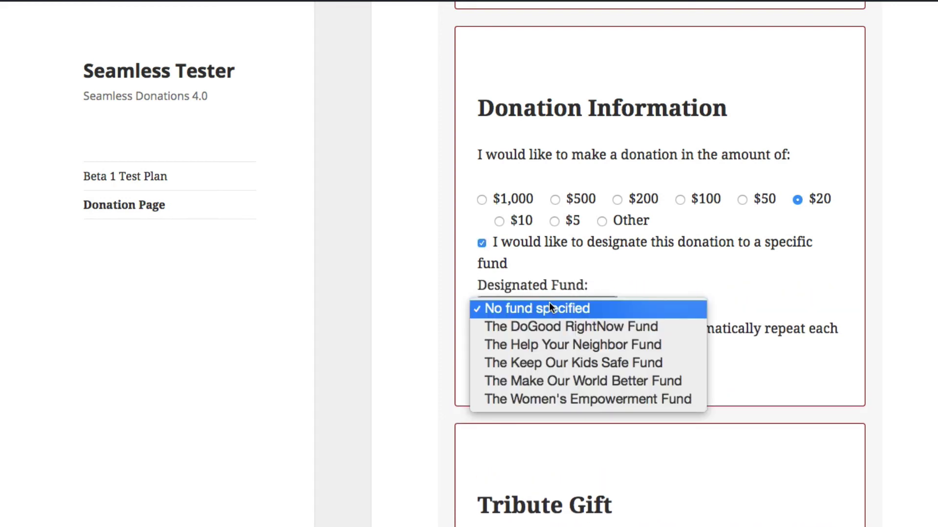
left_click(555, 345)
Mark the donation as a tribute gift, leaving the acknowledgement set to email.
scroll(368, 252, "down", 6)
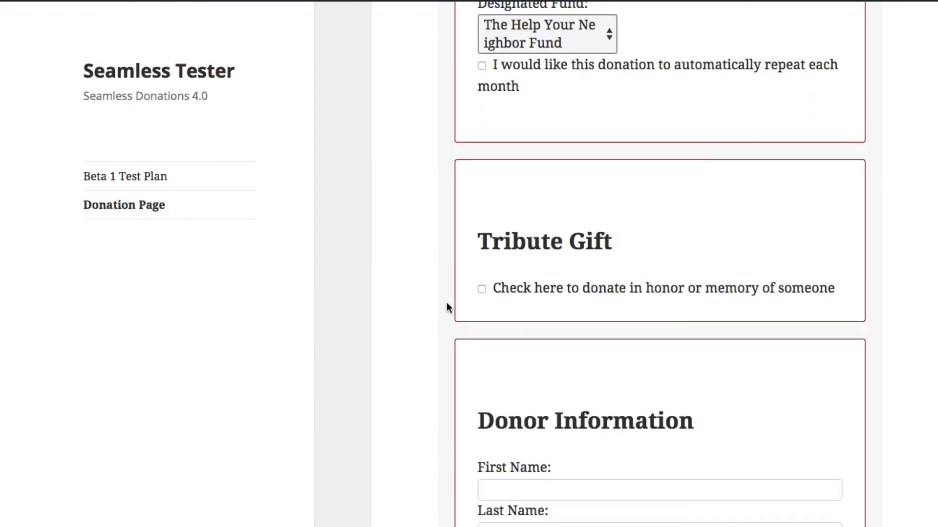
left_click(481, 289)
scroll(465, 262, "down", 5)
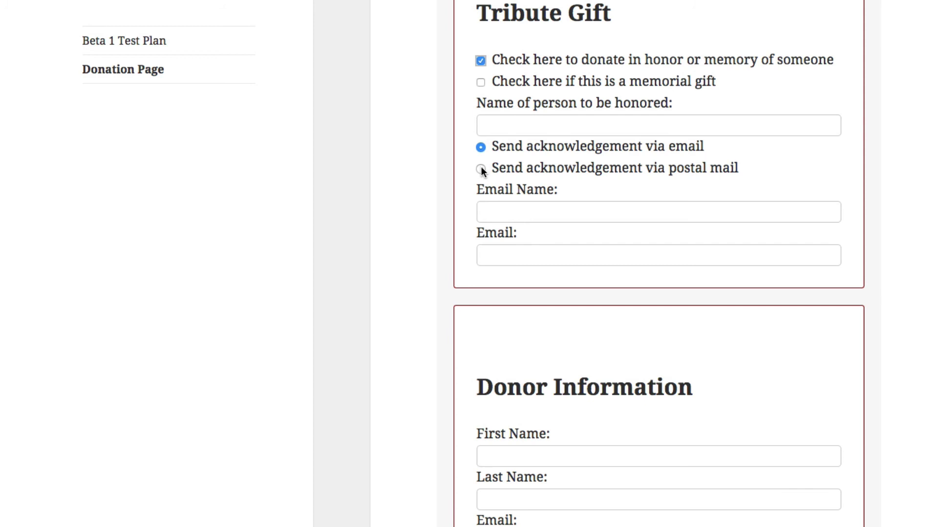
left_click(481, 168)
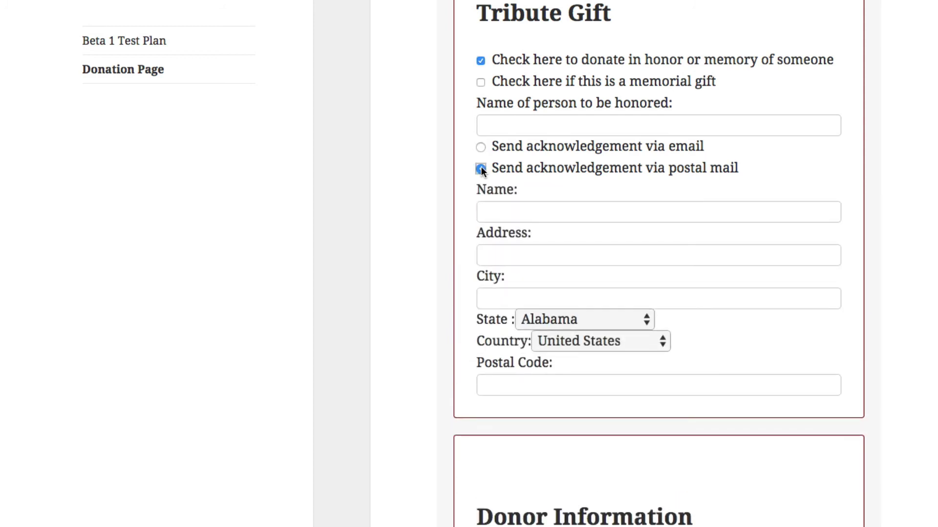
left_click(481, 148)
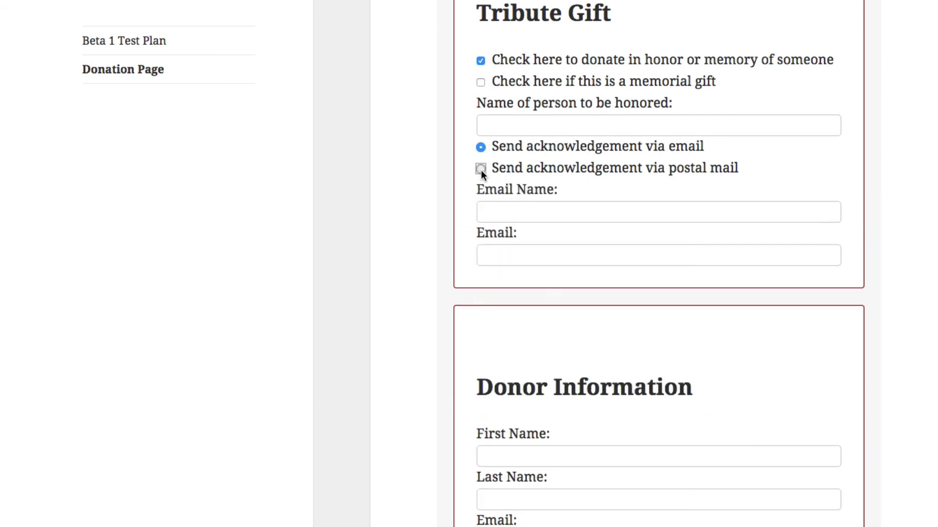
left_click(481, 169)
left_click(480, 147)
Pick United Kingdom as the donor's country in Donor Address, revealing the Gift Aid option.
scroll(424, 139, "down", 9)
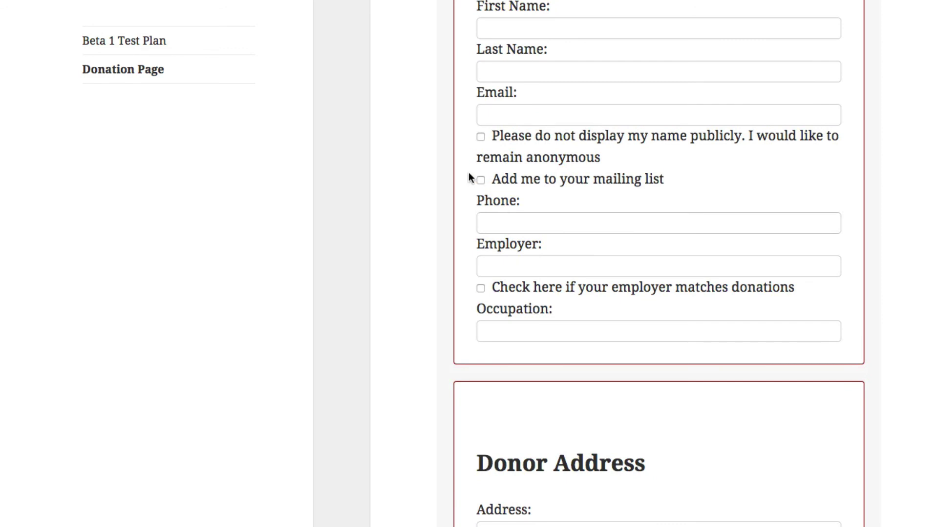
scroll(453, 111, "down", 9)
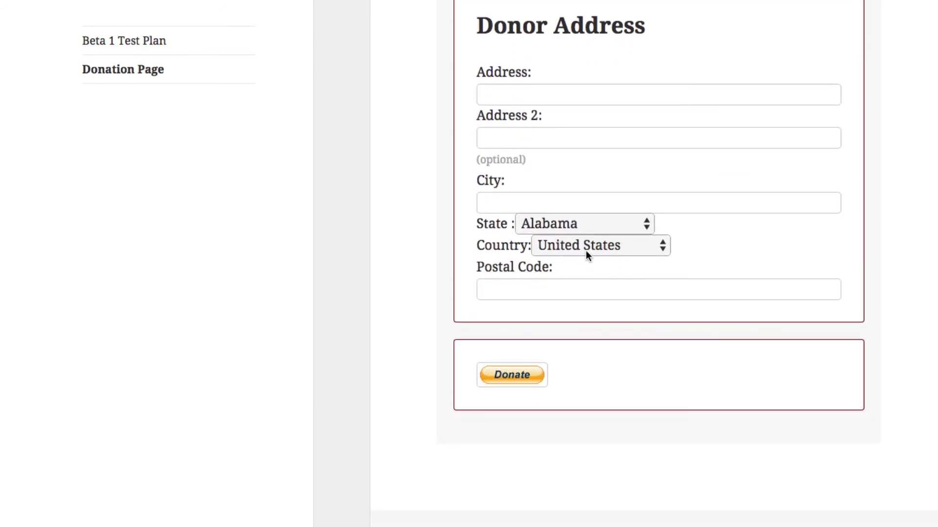
left_click(585, 249)
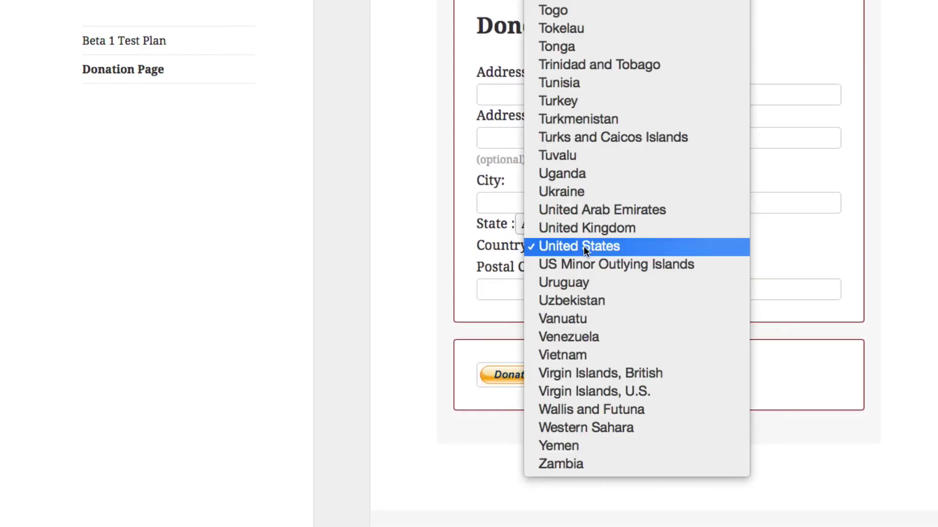
left_click(553, 229)
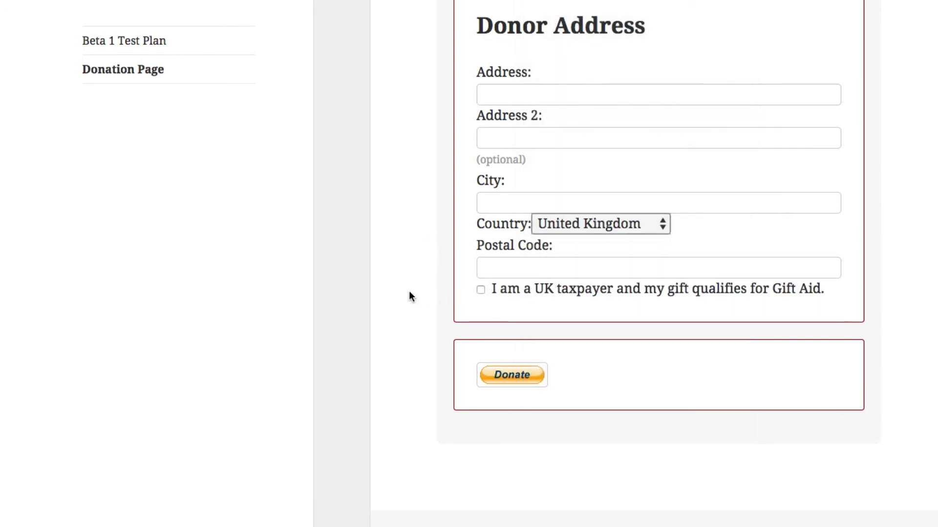
scroll(411, 367, "up", 20)
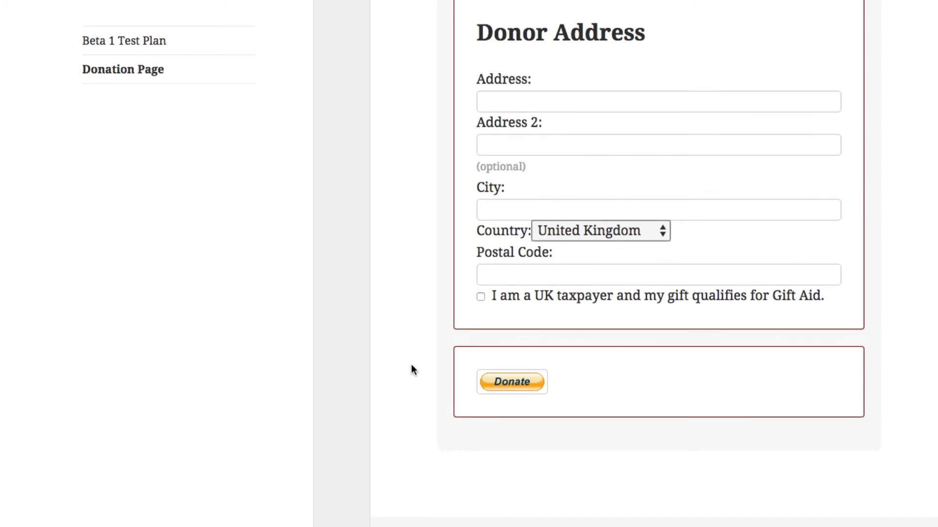
scroll(411, 369, "down", 1)
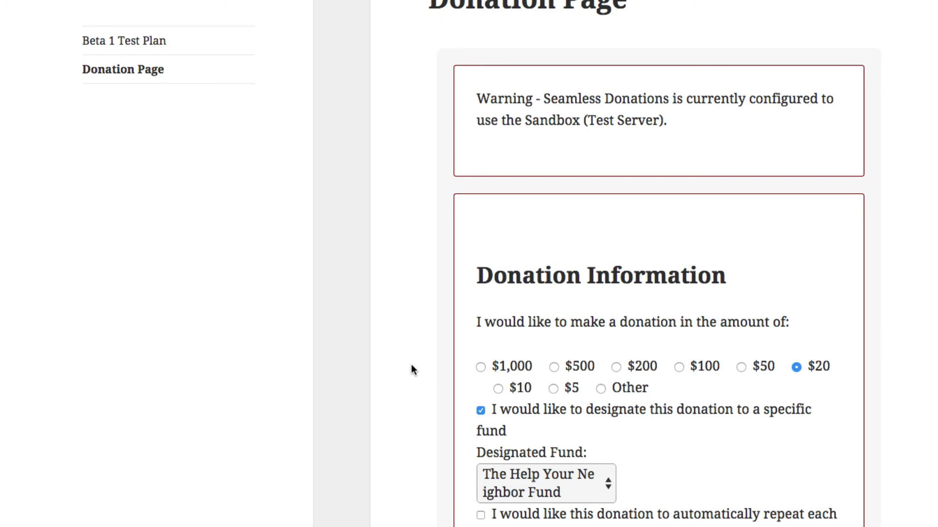
scroll(589, 250, "down", 14)
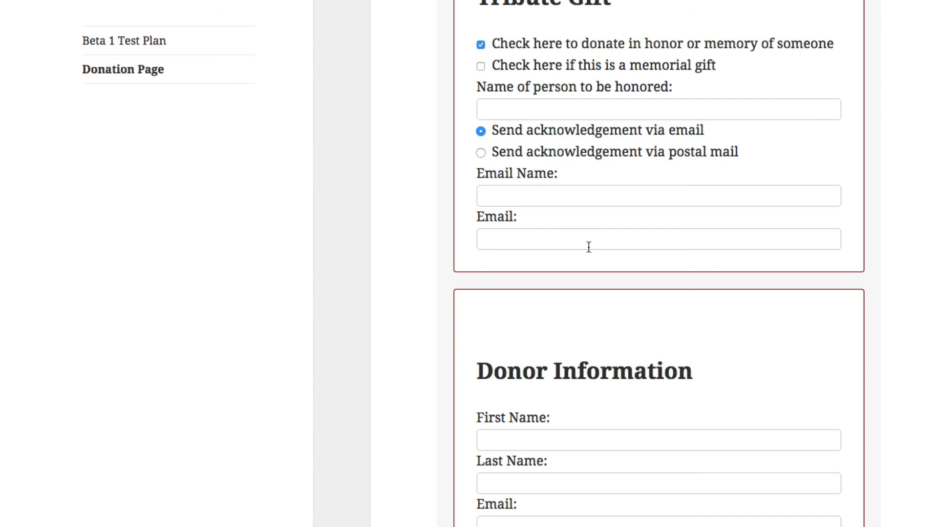
scroll(588, 246, "up", 15)
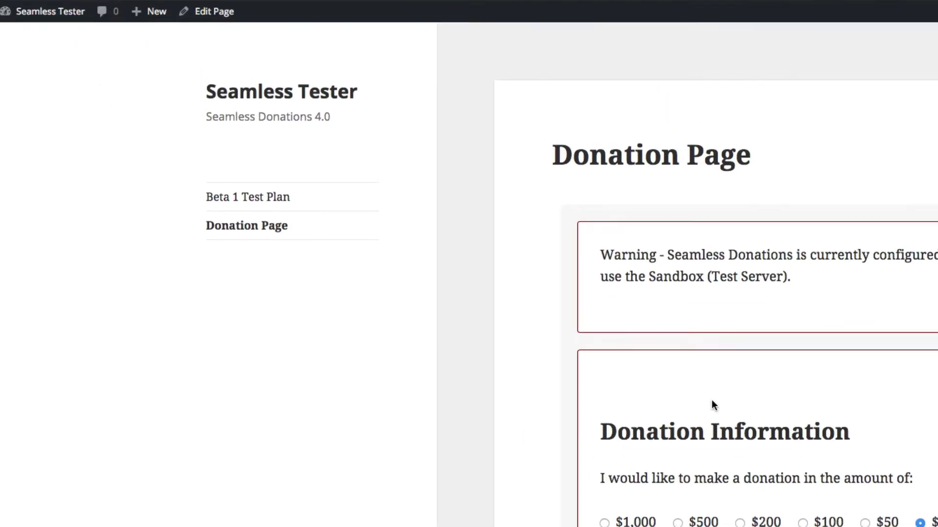
Follow Report Your Testing Experience from the 4.0 Beta 1 release page to the Trello board.
left_click(235, 12)
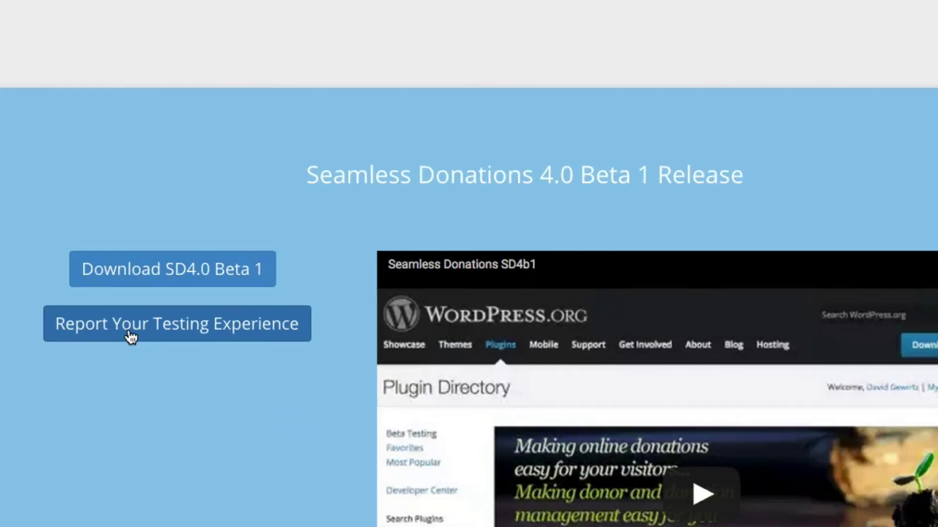
left_click(131, 336)
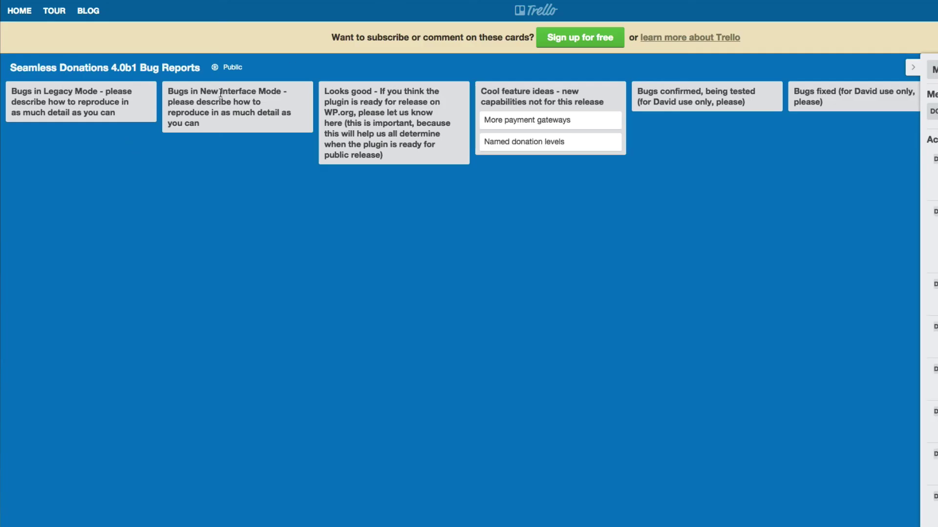
Collapse the right-hand board menu so the 4.0b1 bug-report lists span the full width.
scroll(230, 264, "right", 1)
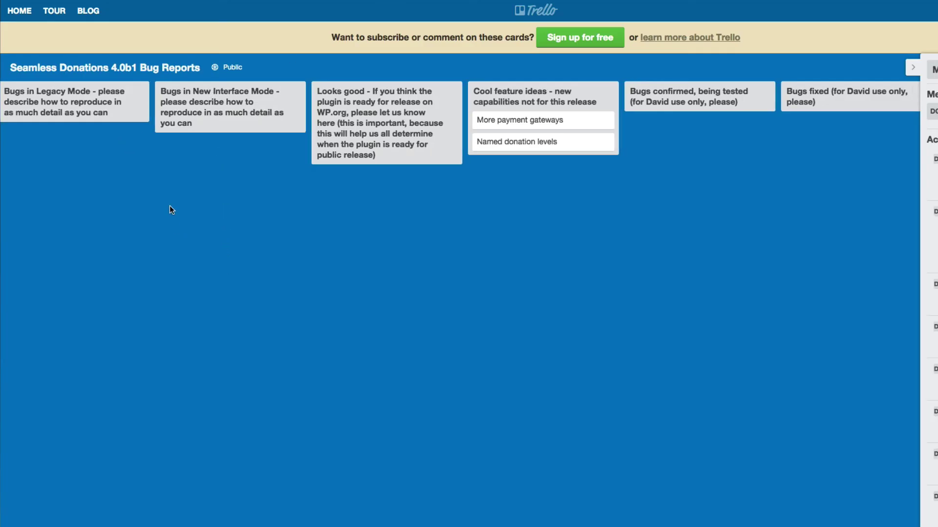
scroll(170, 204, "left", 1)
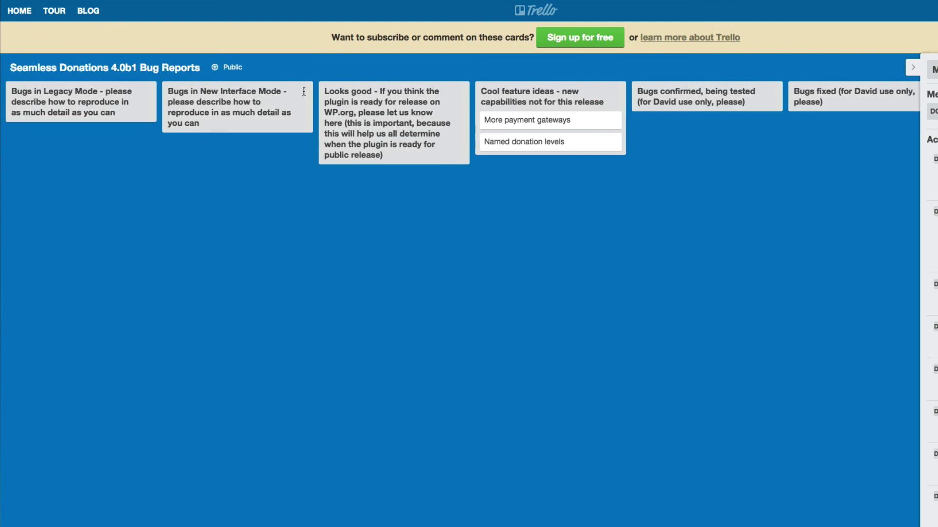
left_click(913, 67)
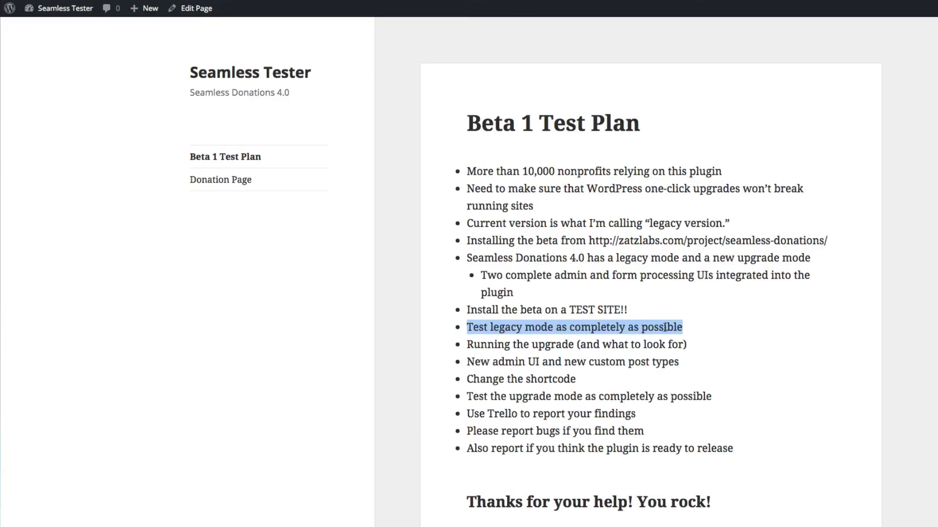
Switch back to the browser tab showing the Seamless Tester Beta 1 Test Plan.
left_click(684, 365)
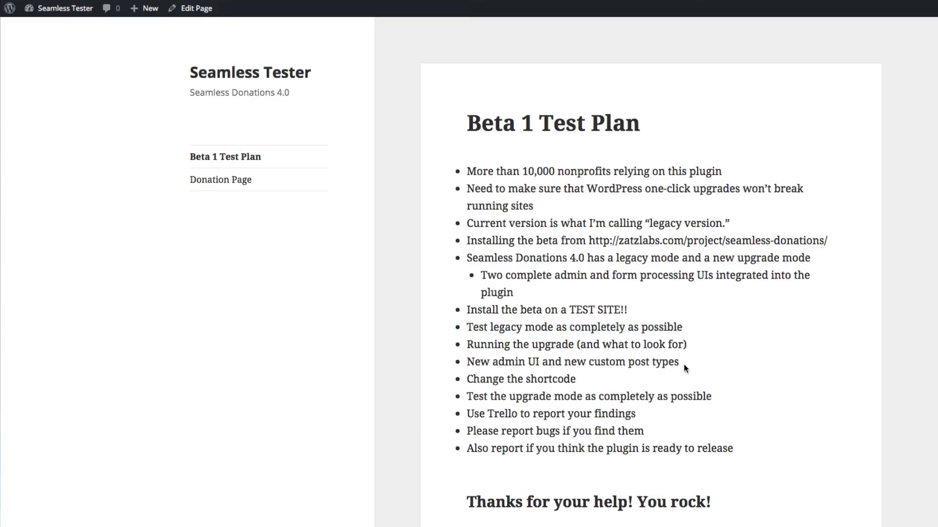